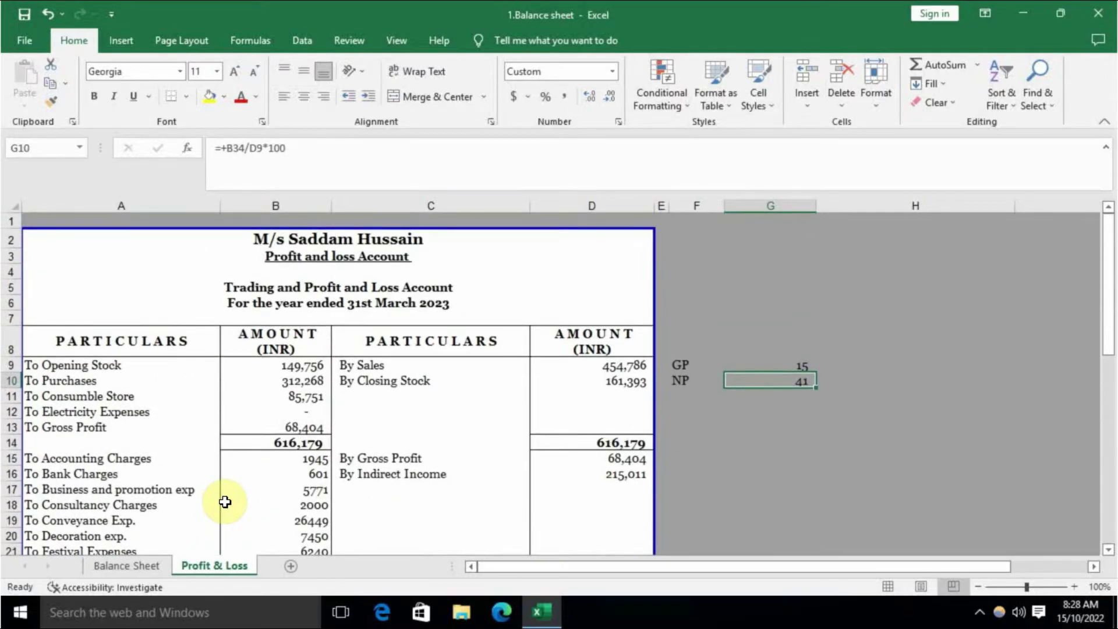
Review the full statements on the Balance Sheet and Profit & Loss sheets, alternating between the two
left_click(145, 562)
scroll(208, 496, "up", 5)
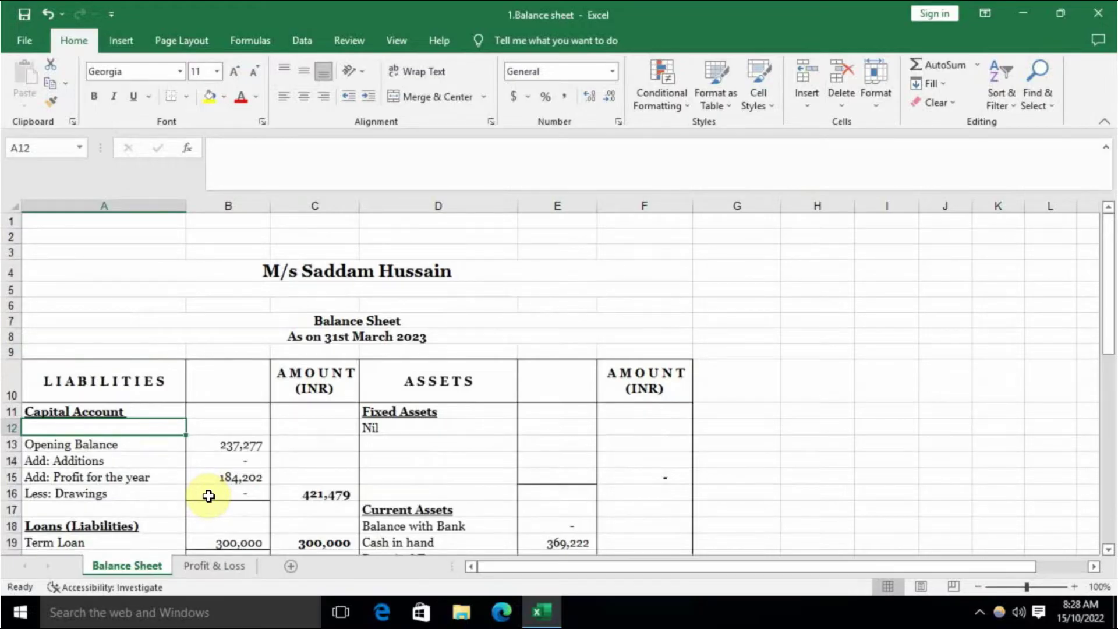
left_click(210, 566)
scroll(219, 546, "down", 5)
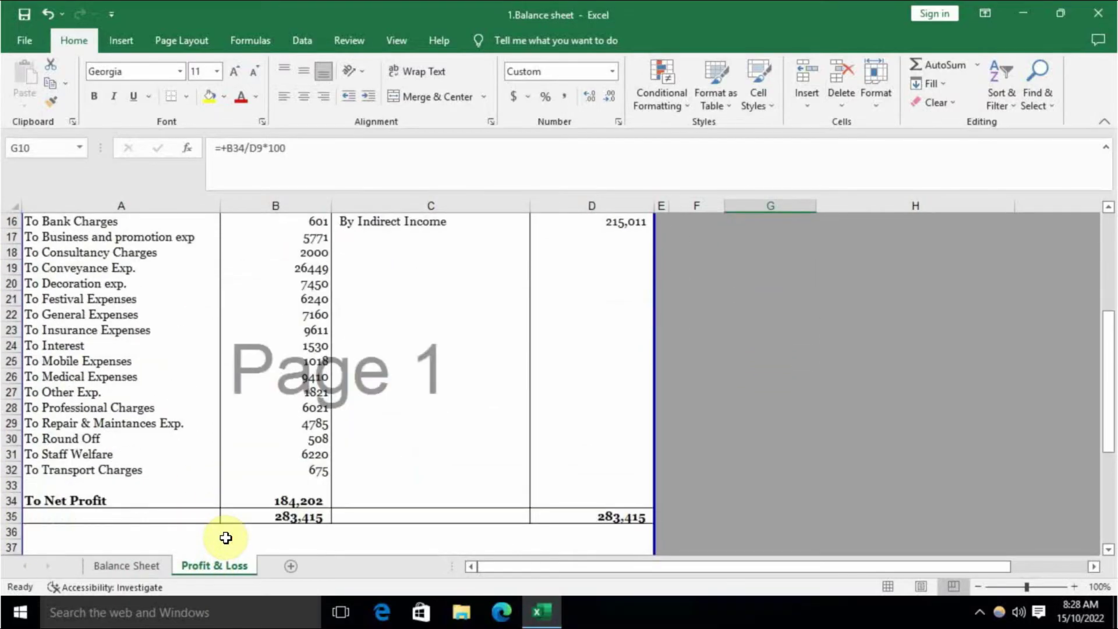
left_click(138, 565)
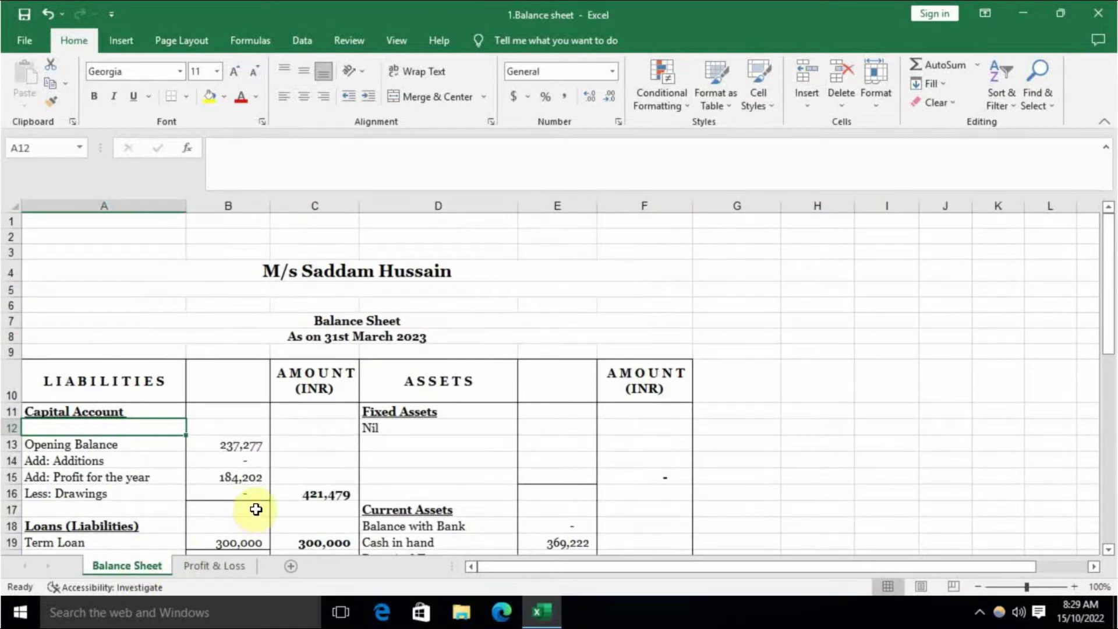
scroll(257, 510, "down", 6)
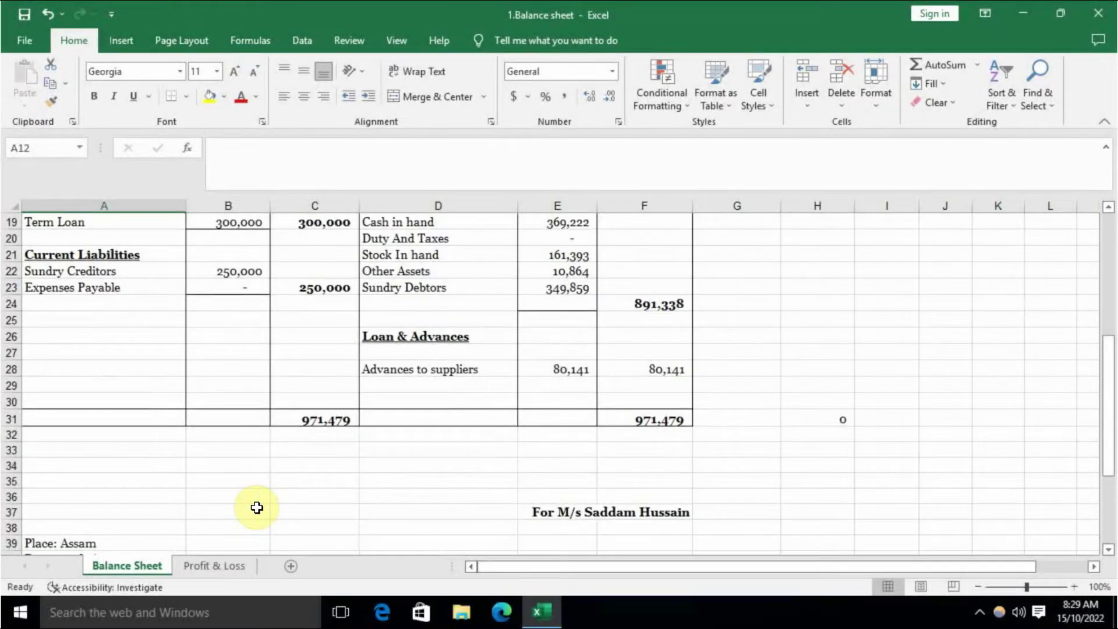
left_click(247, 568)
scroll(294, 511, "up", 5)
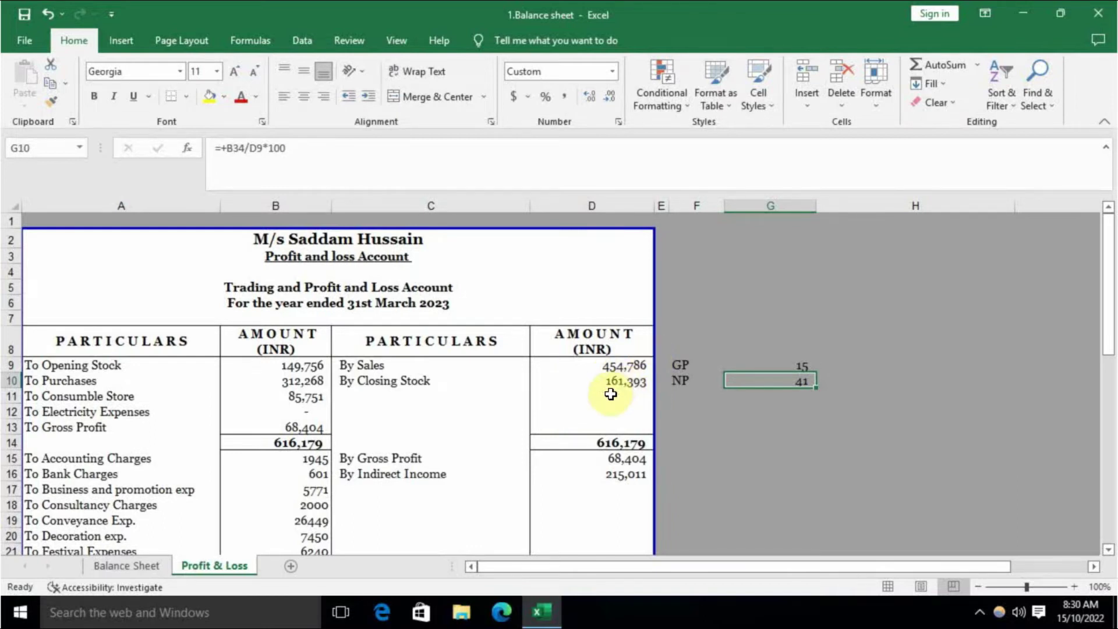
Inspect the net profit and gross profit formulas on the Profit & Loss sheet along with the NP and GP ratio formulas
scroll(610, 395, "down", 6)
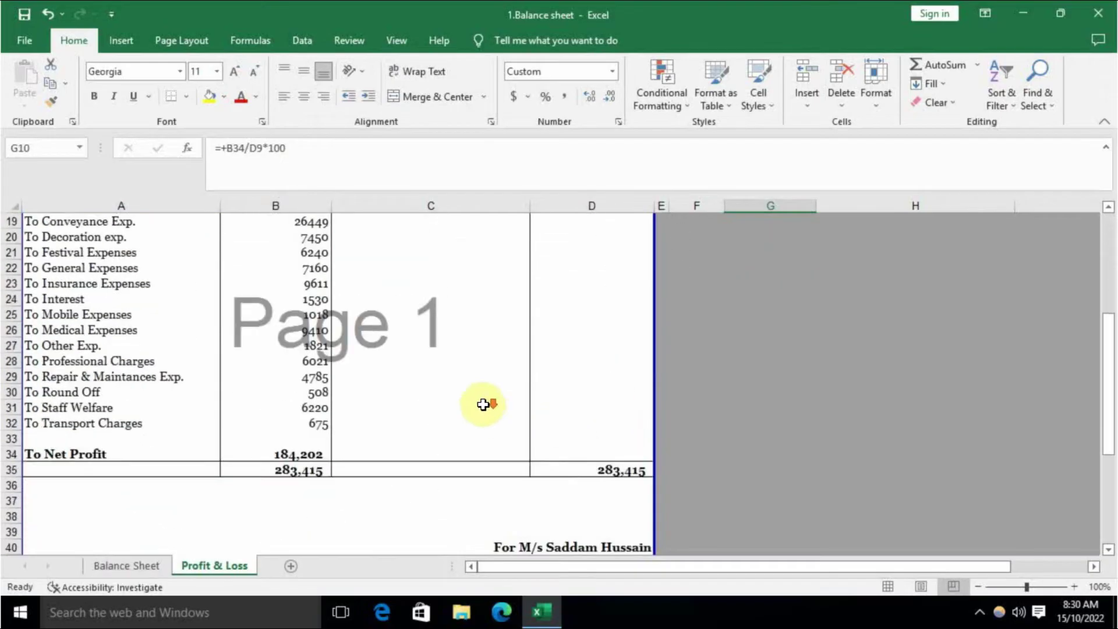
left_click(314, 445)
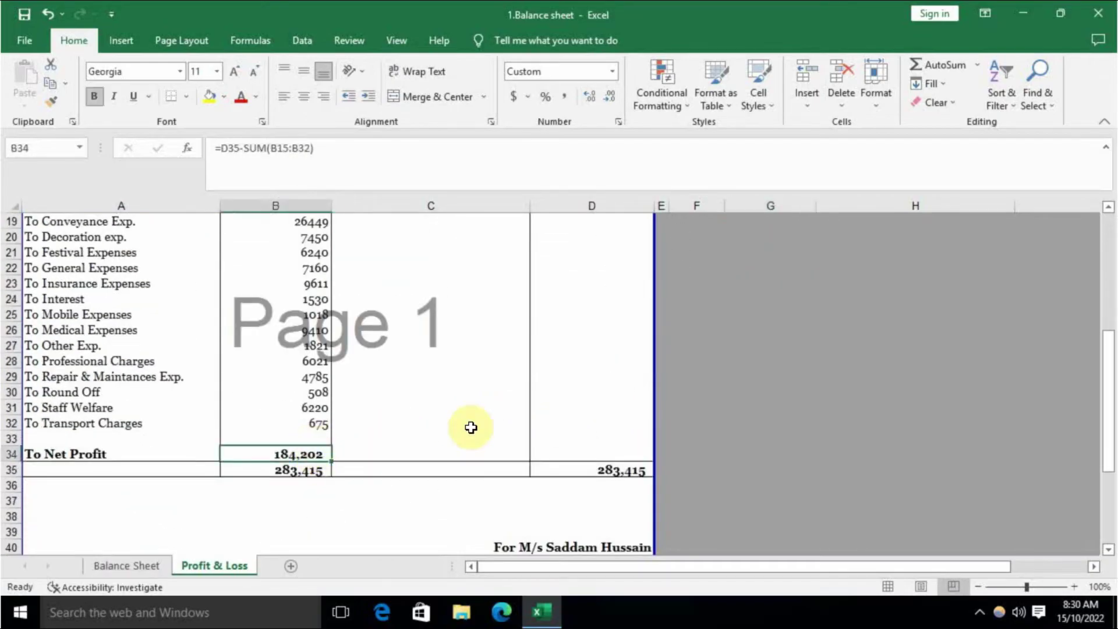
scroll(610, 391, "up", 4)
scroll(611, 392, "up", 1)
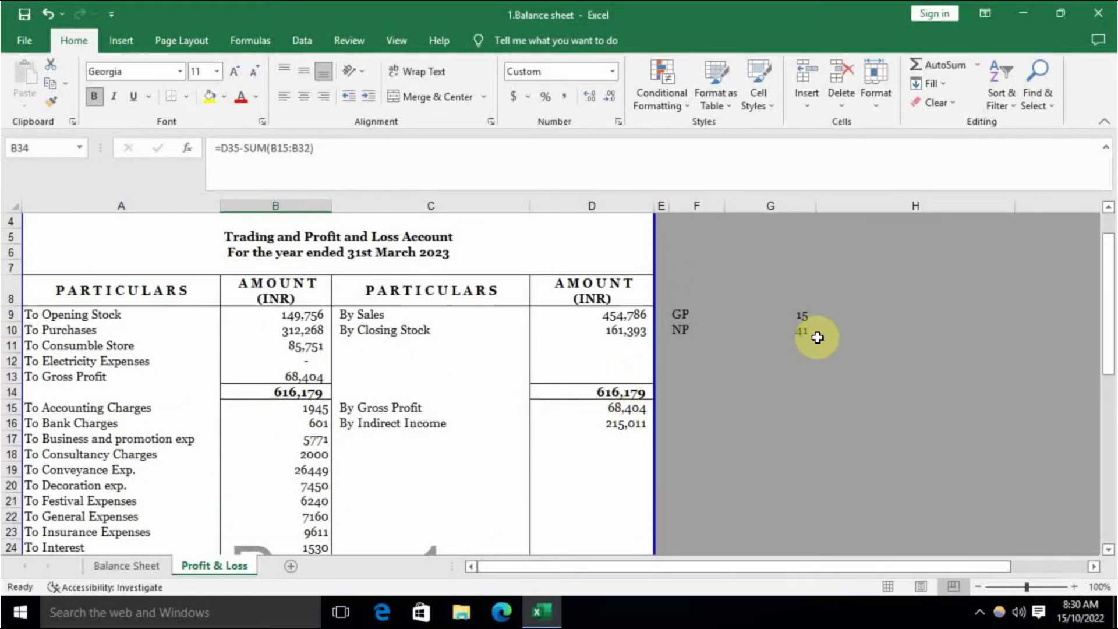
left_click(805, 330)
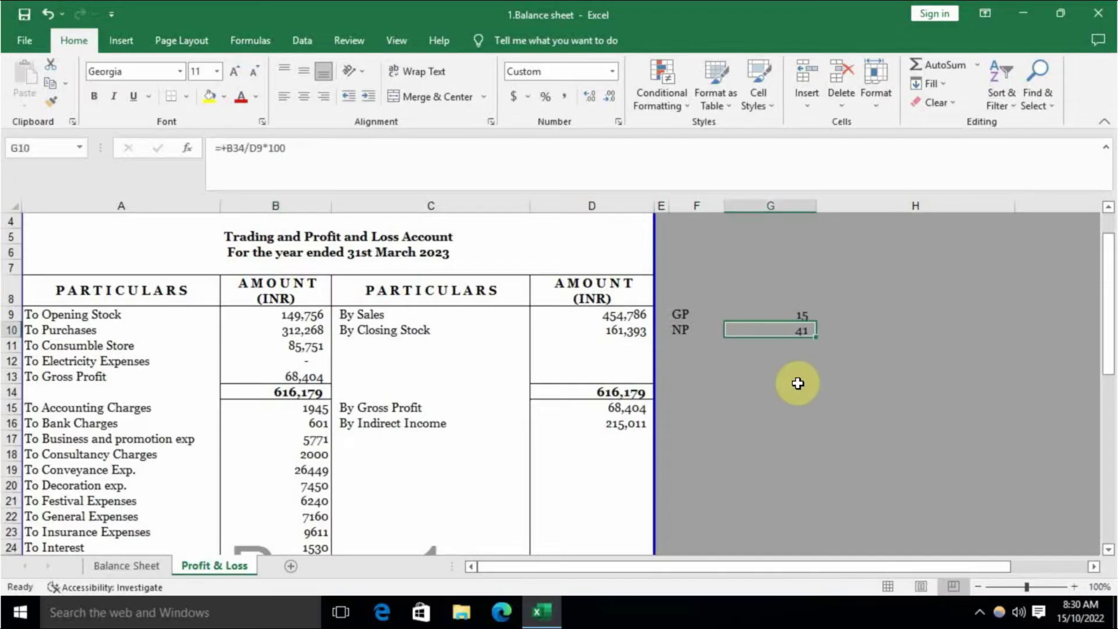
left_click(288, 380)
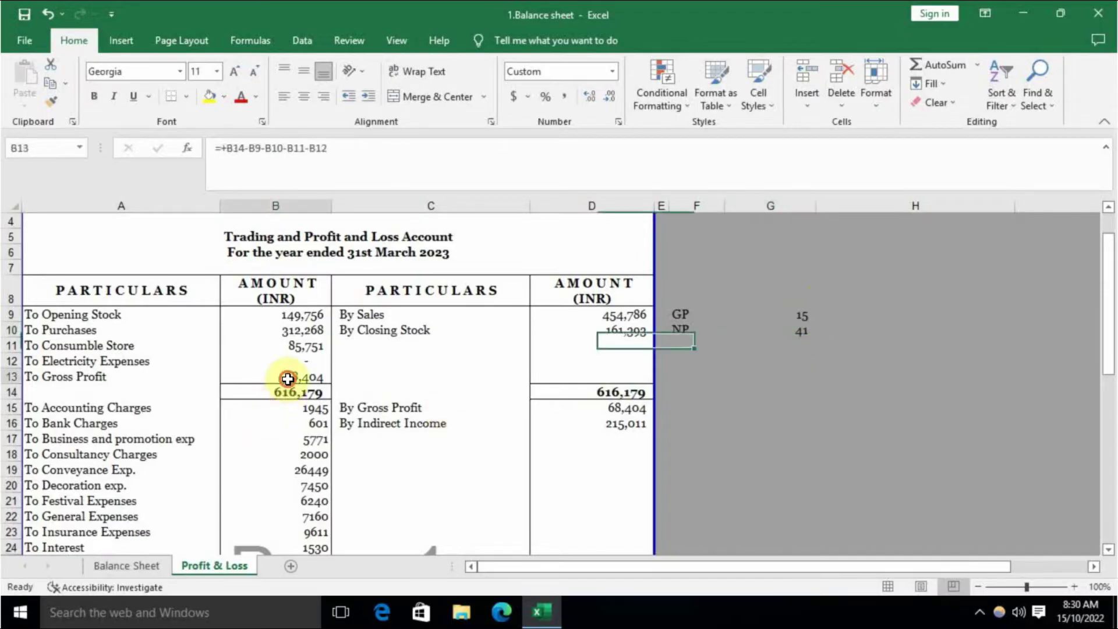
left_click(783, 314)
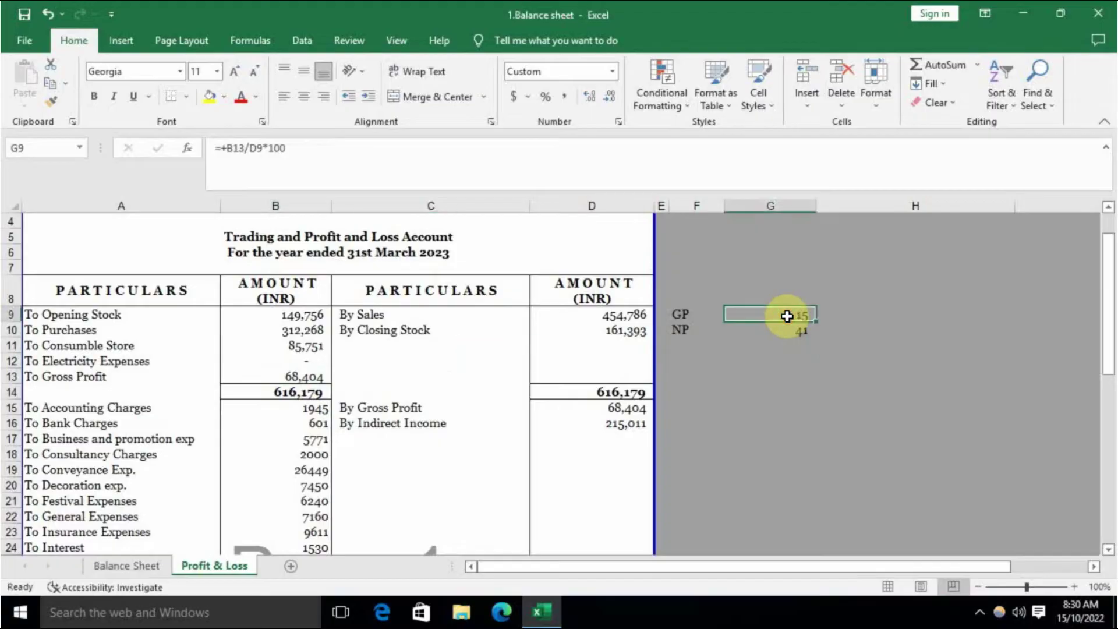
left_click(796, 267)
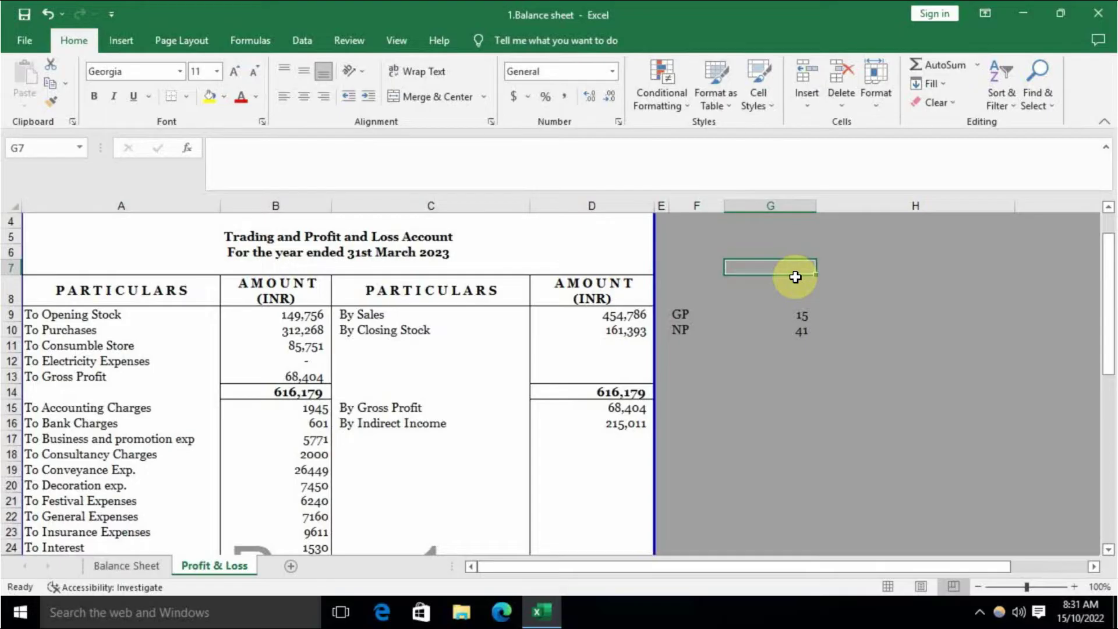
Examine the expense entries on the Profit & Loss sheet and the formula behind To Net Profit in B34
scroll(445, 437, "down", 6)
scroll(452, 449, "up", 4)
scroll(454, 452, "up", 3)
scroll(450, 458, "down", 4)
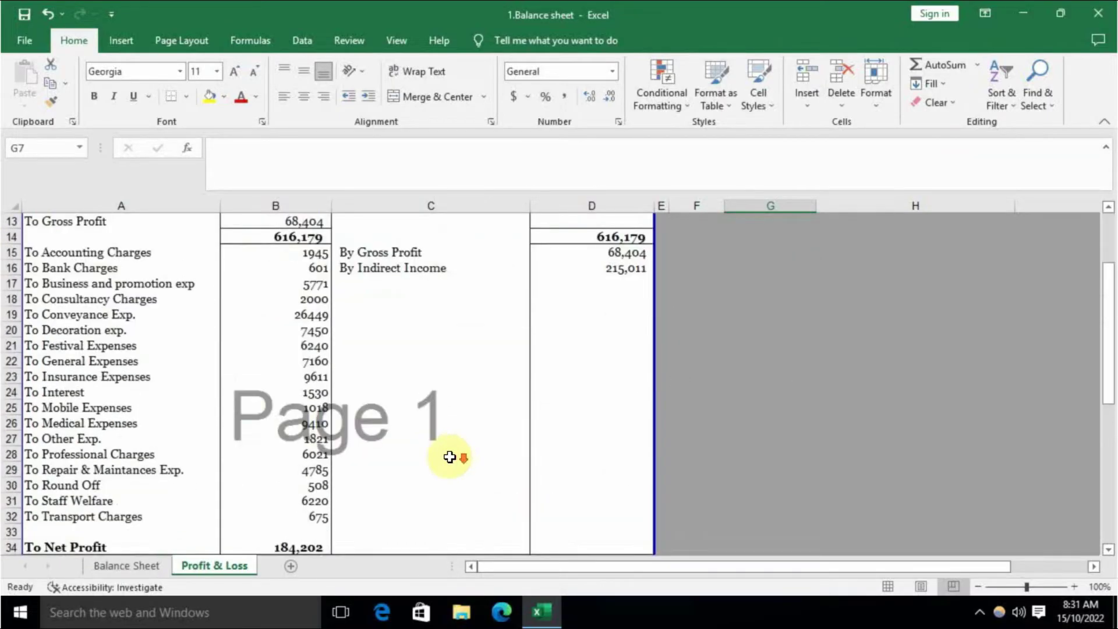
scroll(449, 457, "down", 2)
left_click(306, 454)
scroll(445, 477, "up", 2)
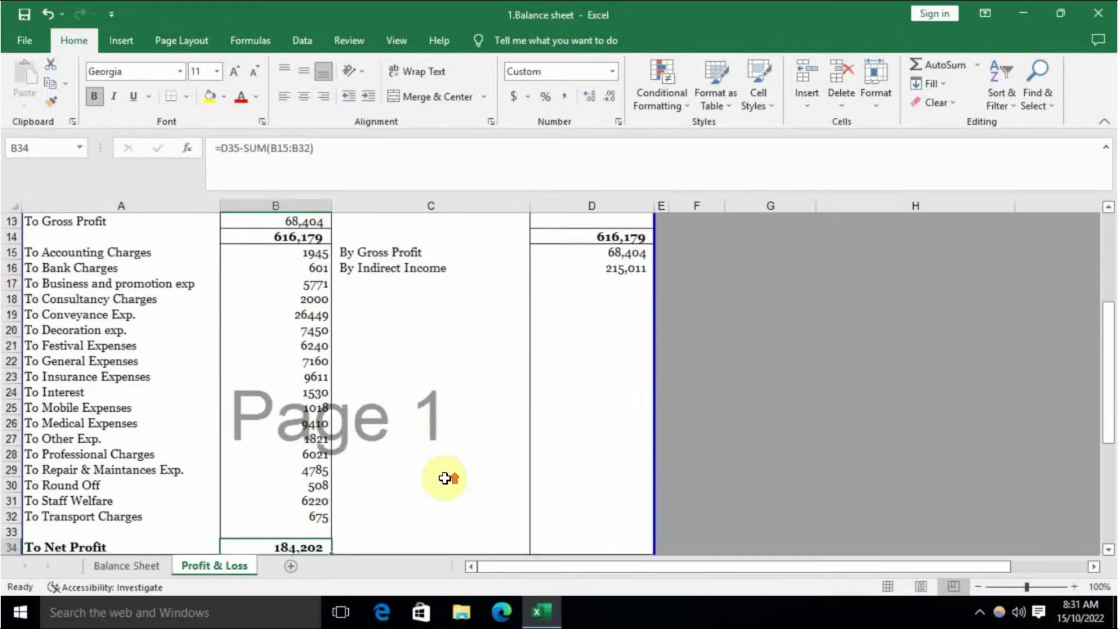
scroll(444, 479, "up", 4)
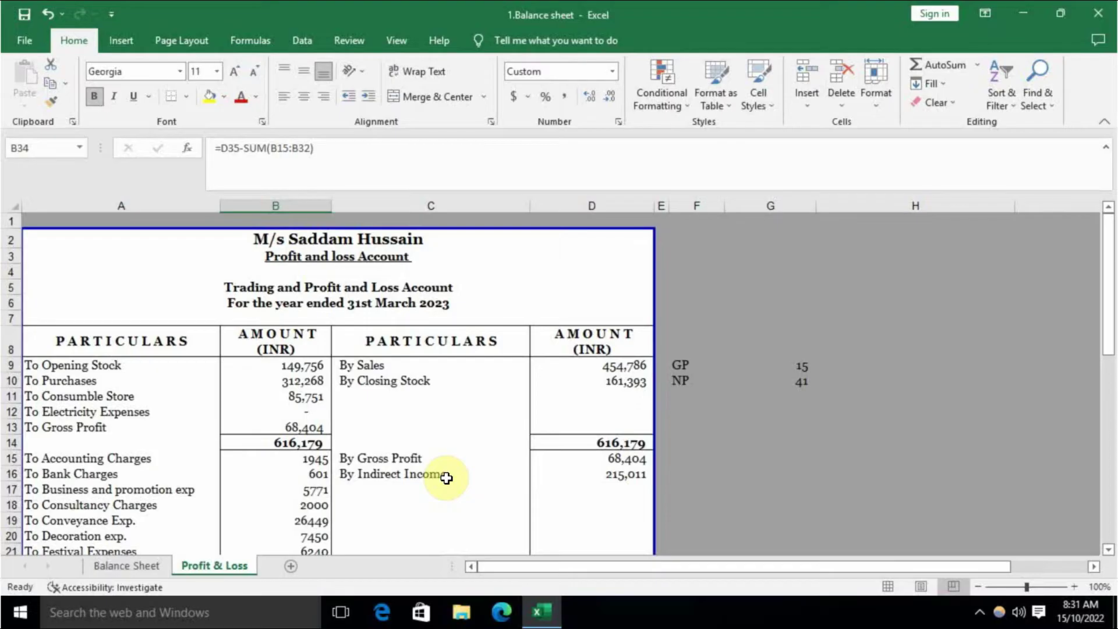
scroll(447, 478, "down", 5)
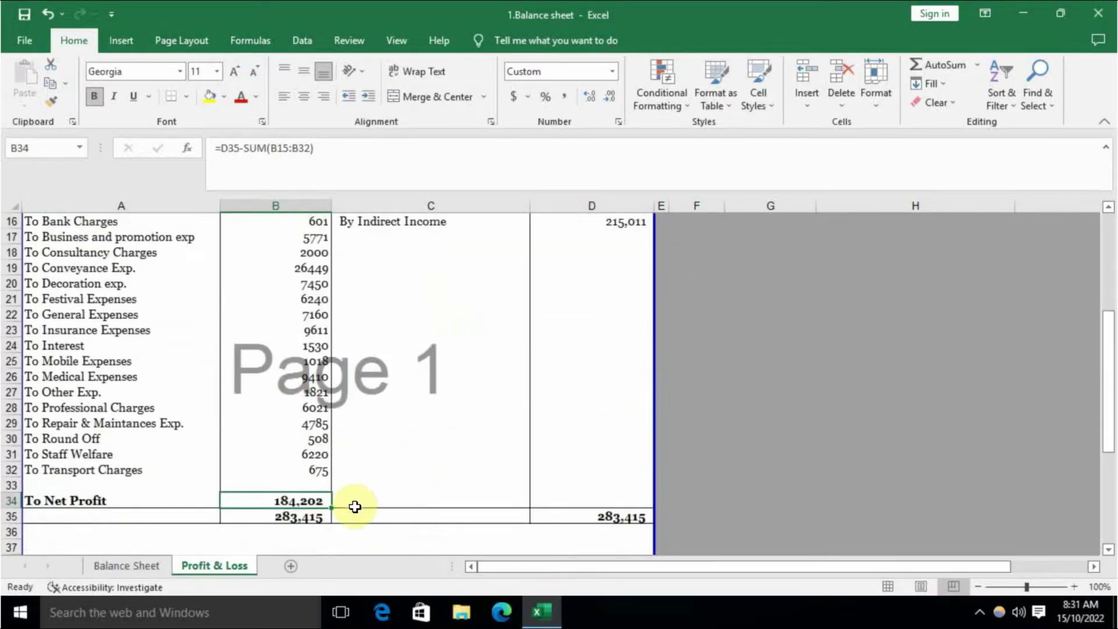
scroll(400, 500, "up", 5)
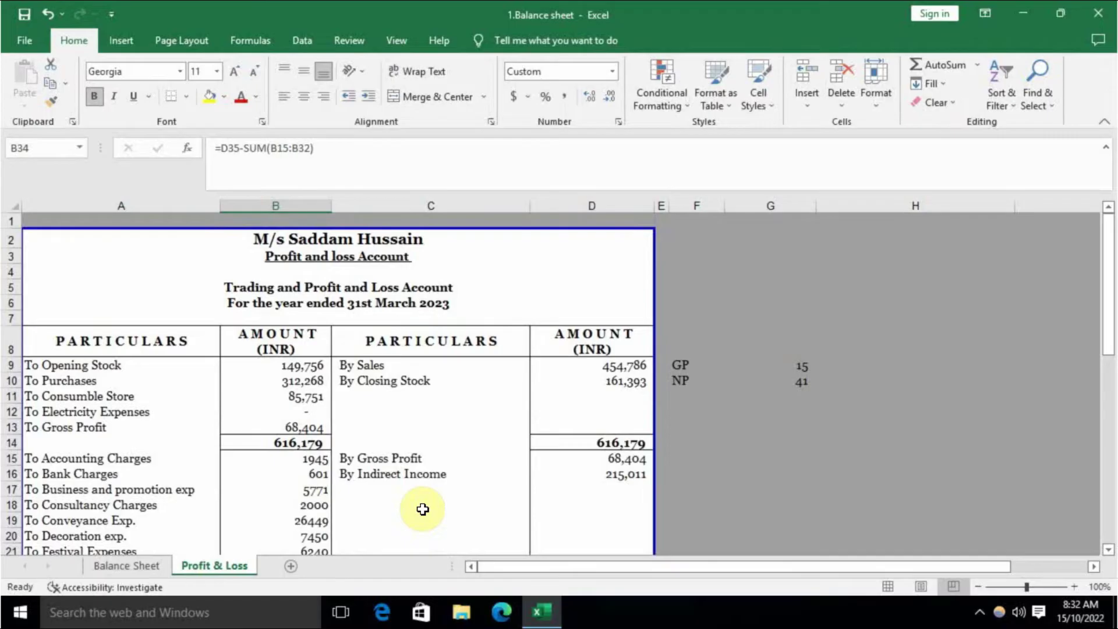
scroll(357, 466, "down", 6)
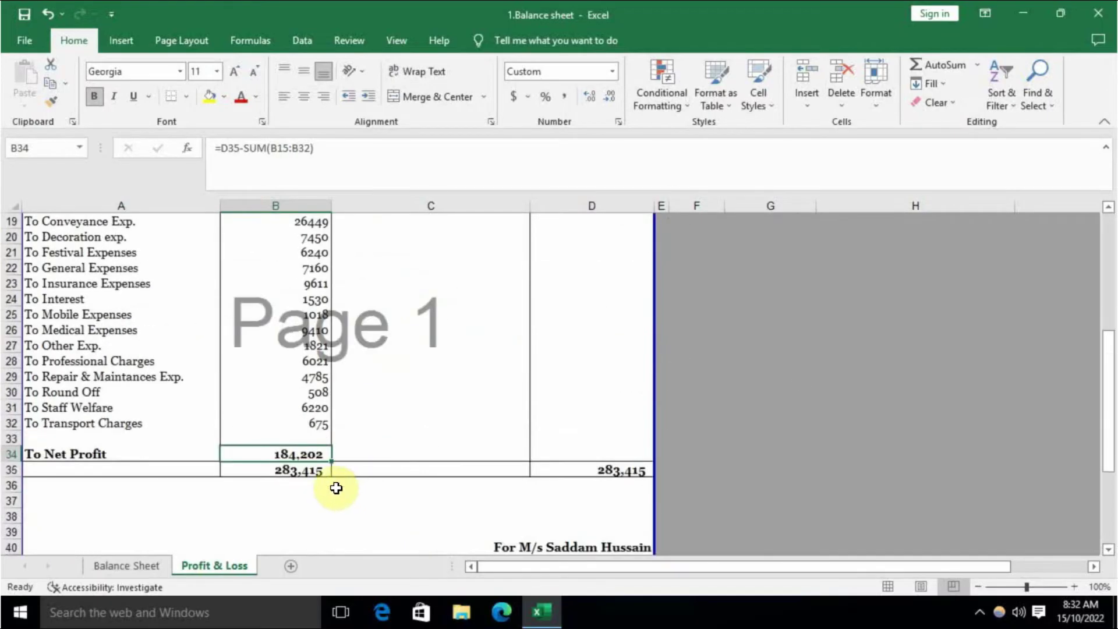
scroll(460, 452, "down", 1)
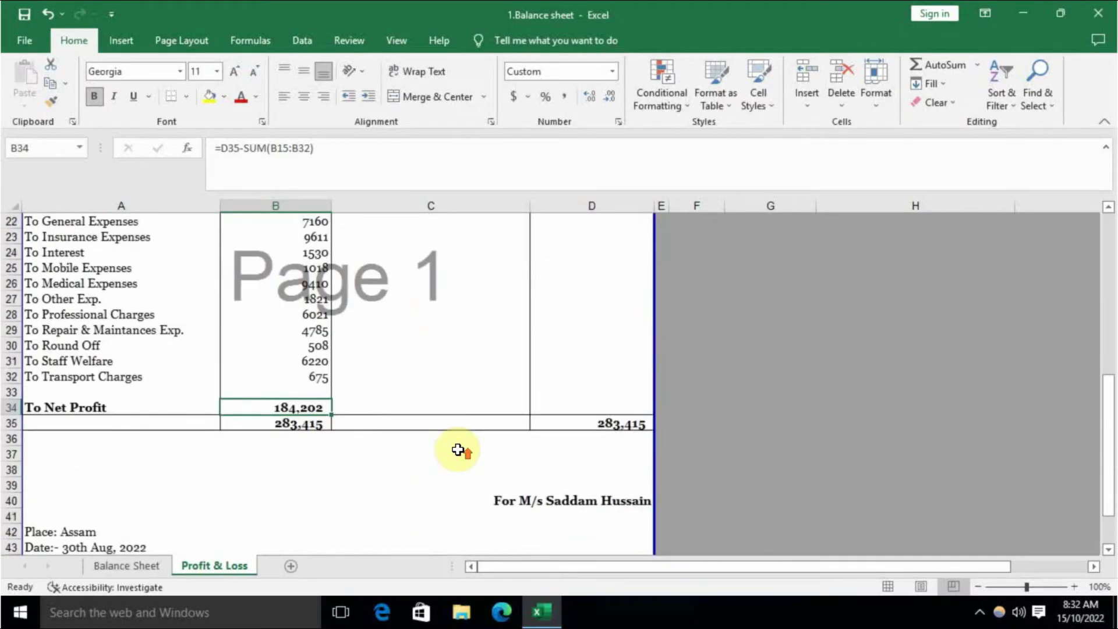
scroll(456, 447, "up", 7)
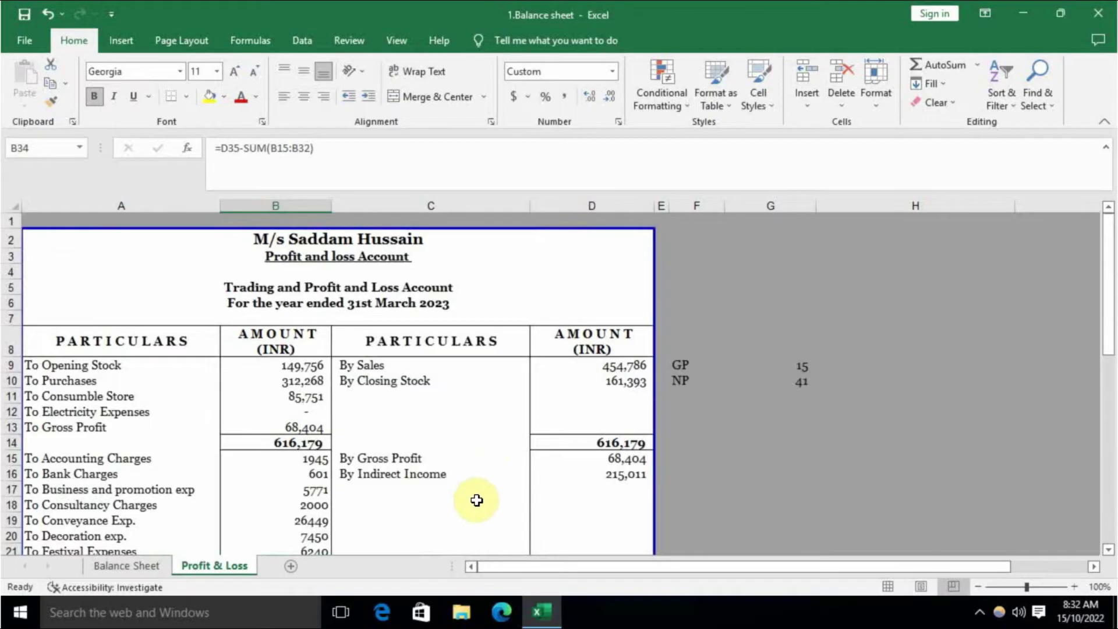
left_click(764, 447)
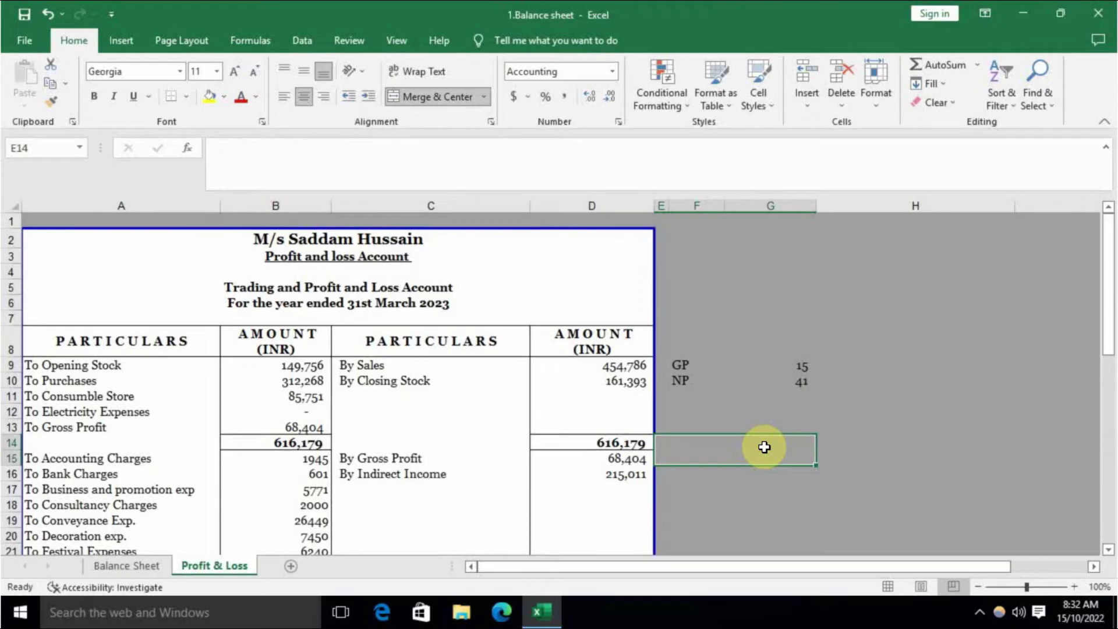
scroll(757, 446, "down", 7)
scroll(722, 451, "up", 3)
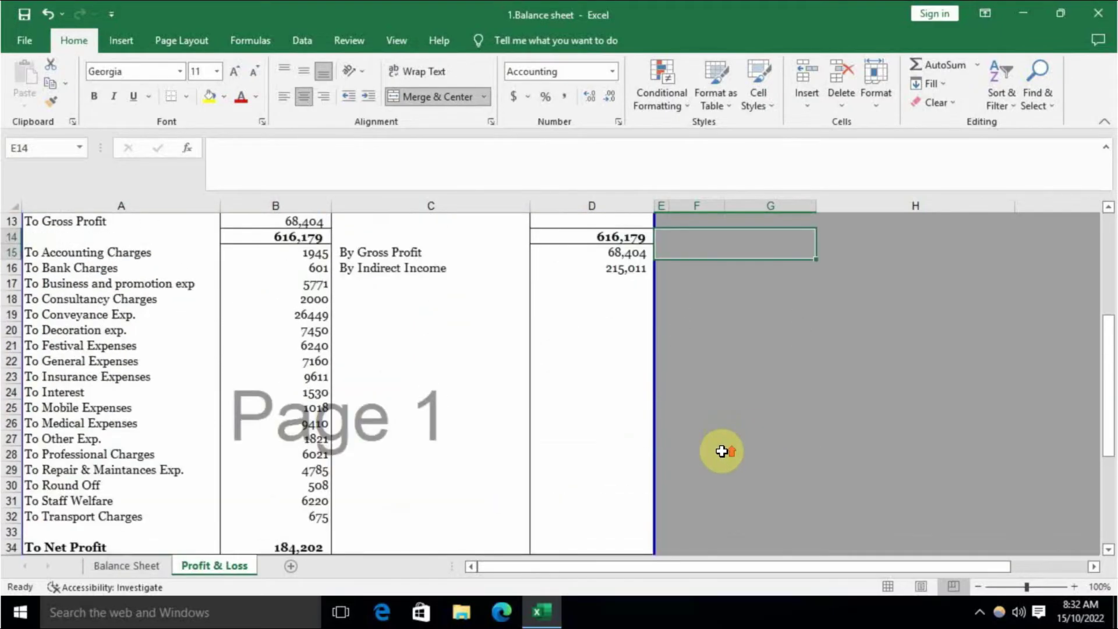
scroll(722, 452, "up", 4)
left_click(696, 330)
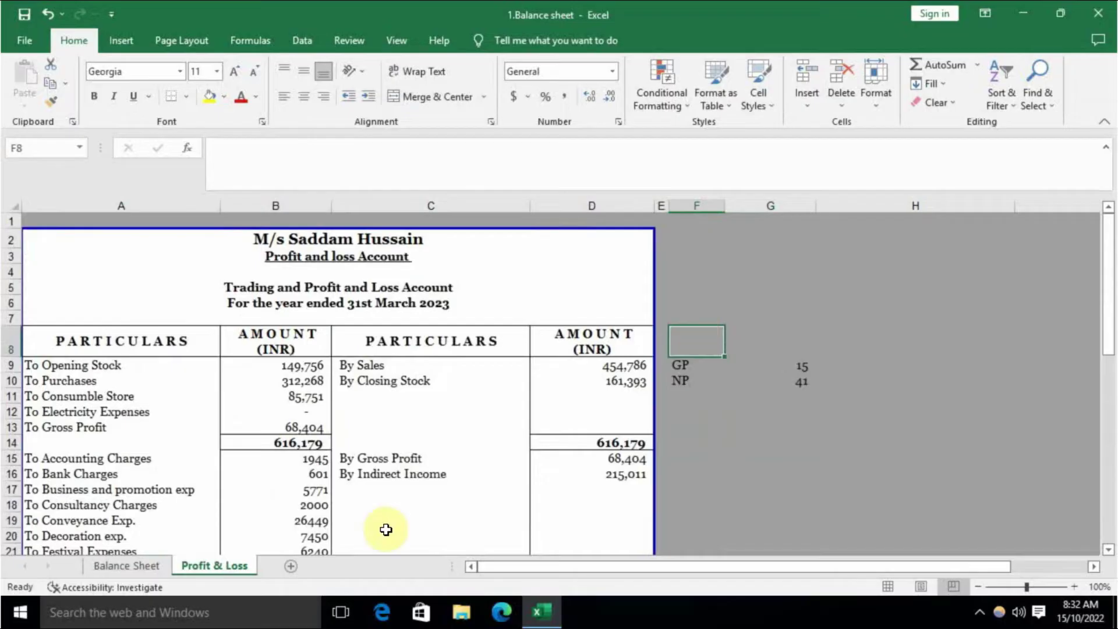
Examine the trading account's sales, stock and total cells, together with the gross profit and GP ratio formulas
left_click(373, 380)
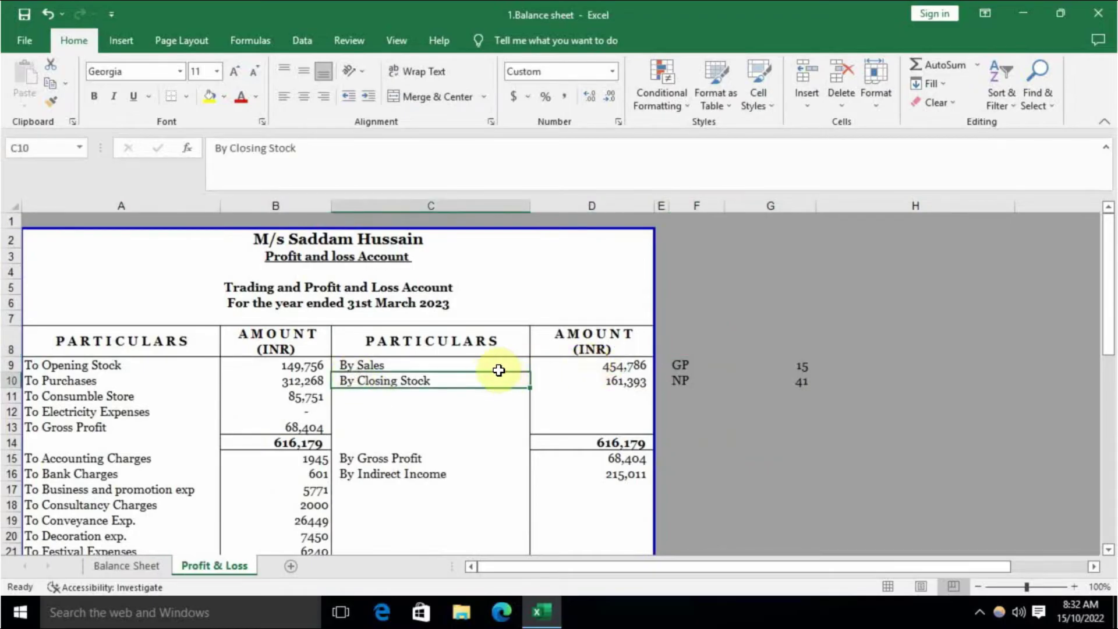
left_click(499, 367)
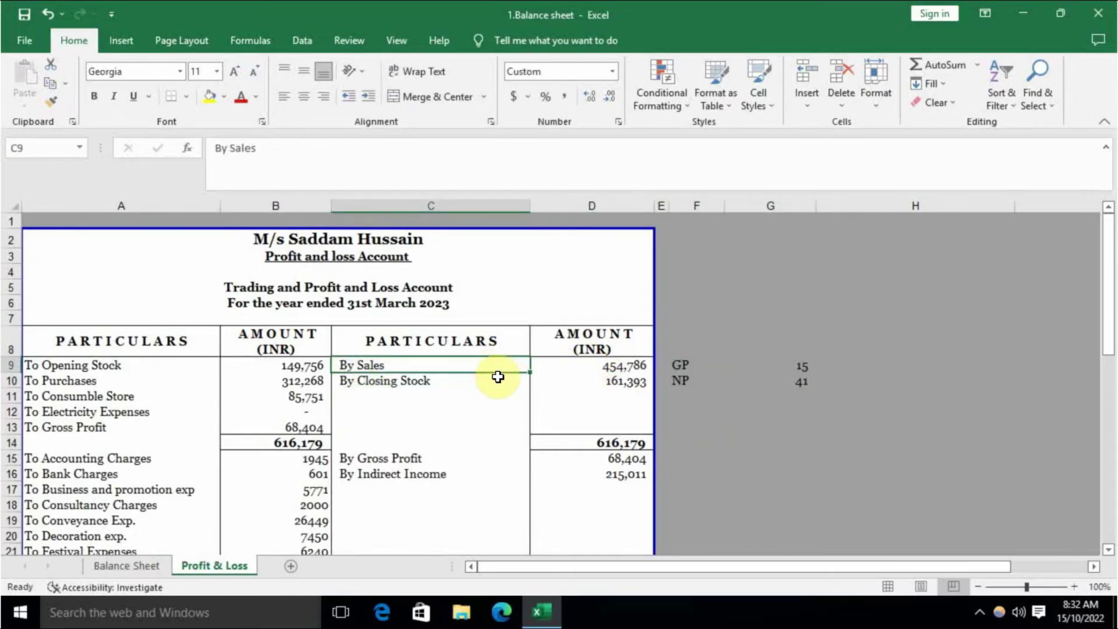
left_click(599, 368)
left_click(613, 380)
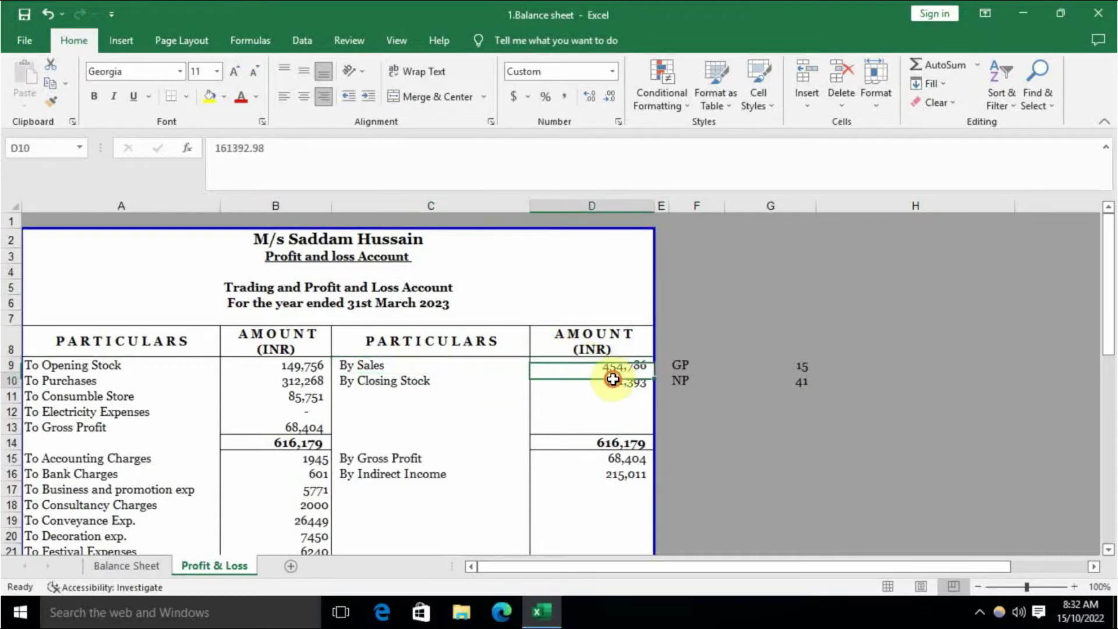
left_click(300, 364)
left_click(624, 378)
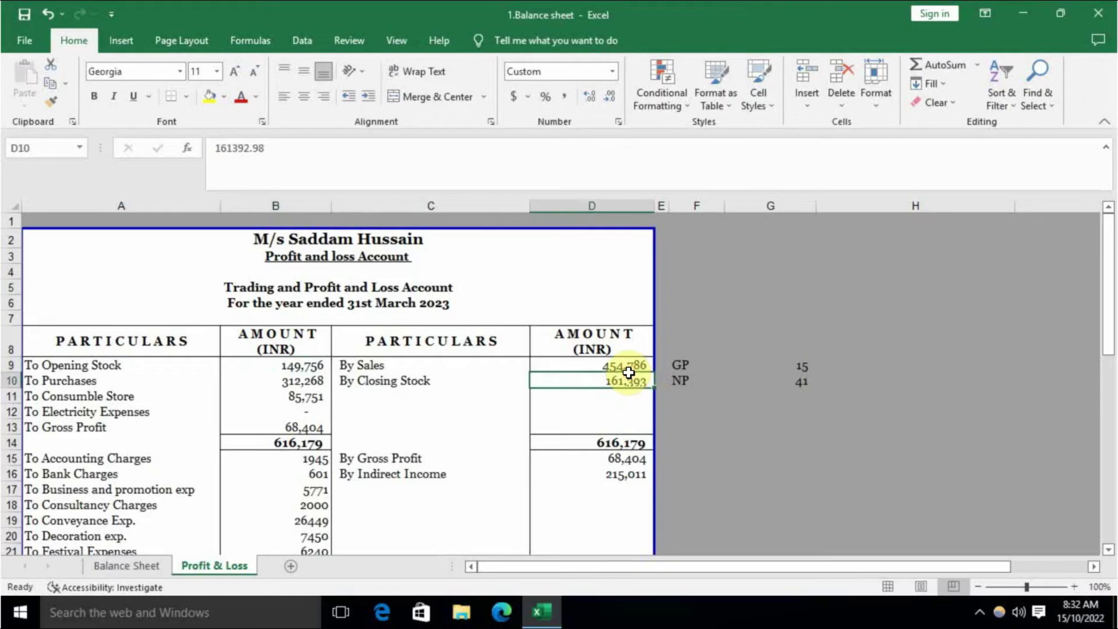
left_click(632, 361)
left_click(629, 382)
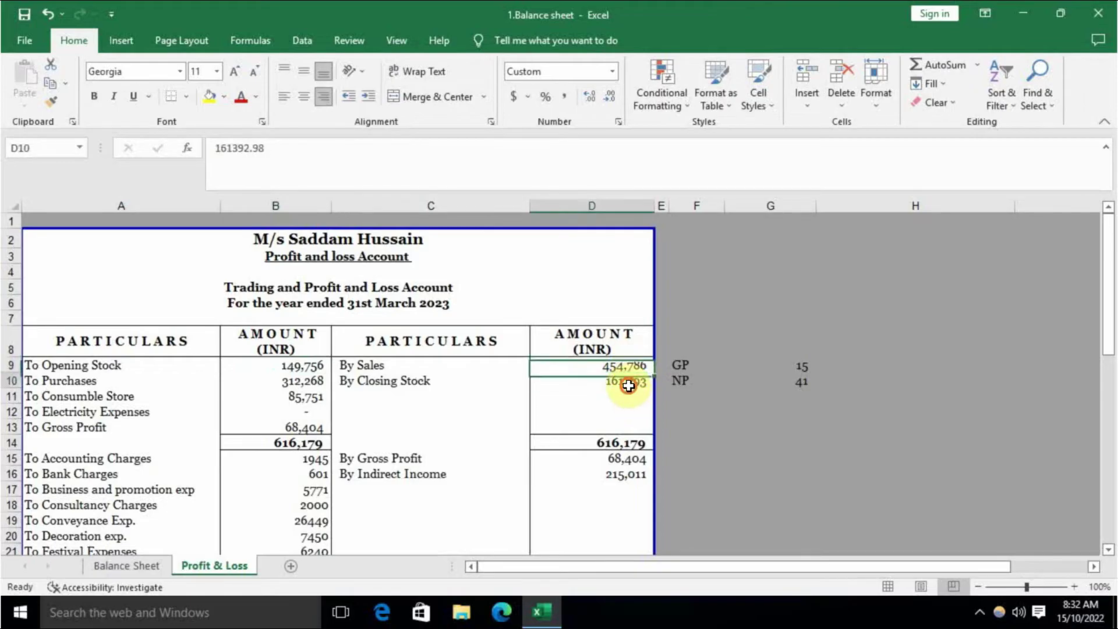
left_click(604, 435)
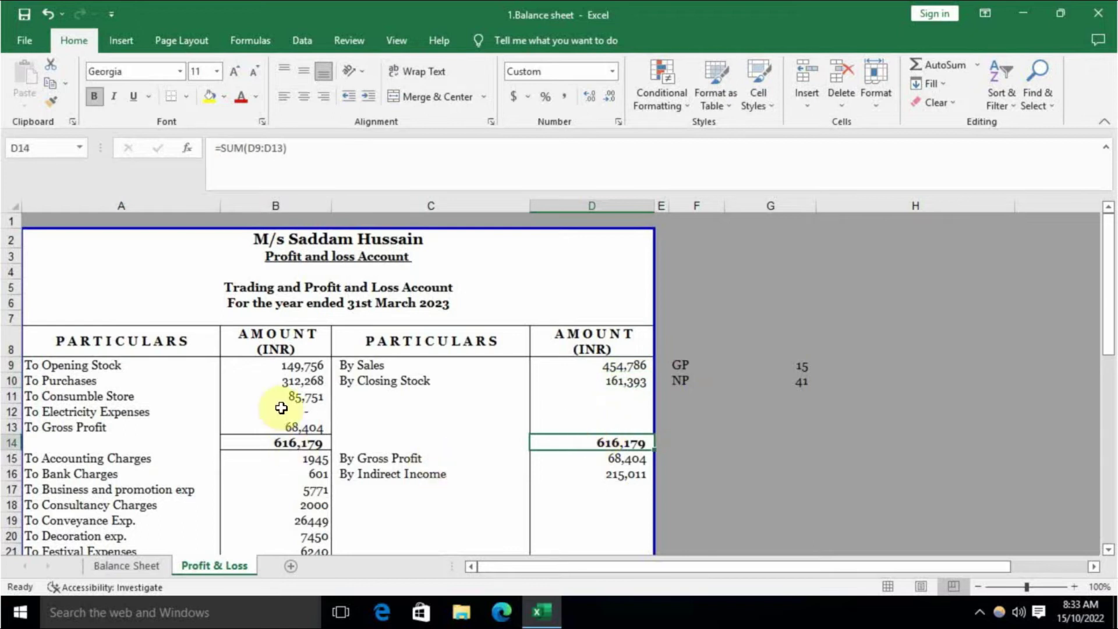
left_click(323, 430)
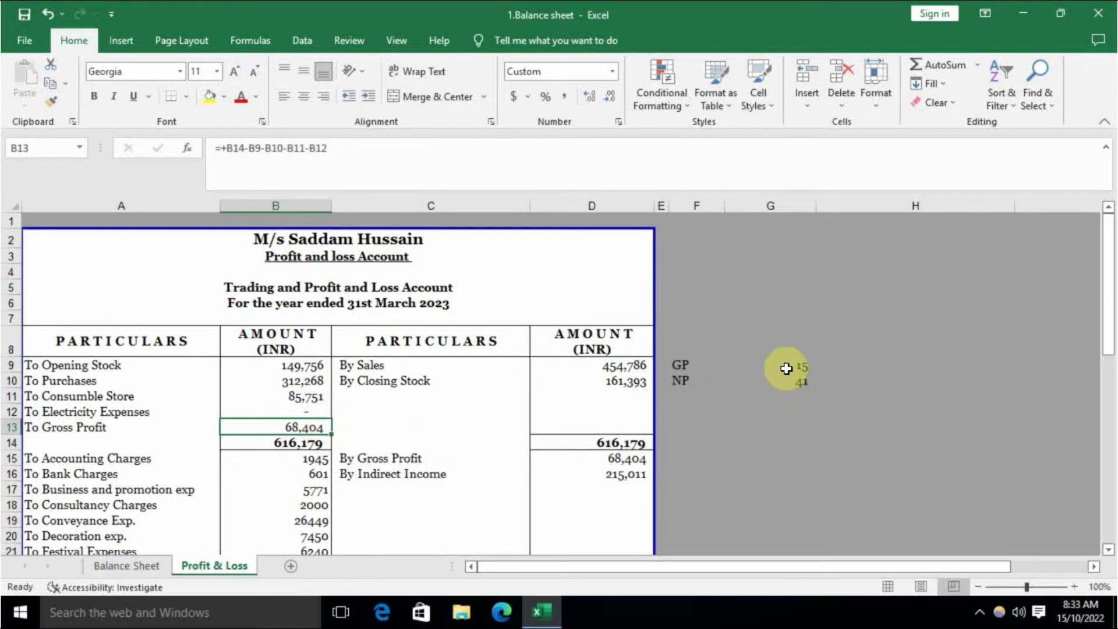
left_click(804, 362)
Examine the By Indirect Income amount and the expense list, and check the To Net Profit formula against them
scroll(583, 460, "down", 2)
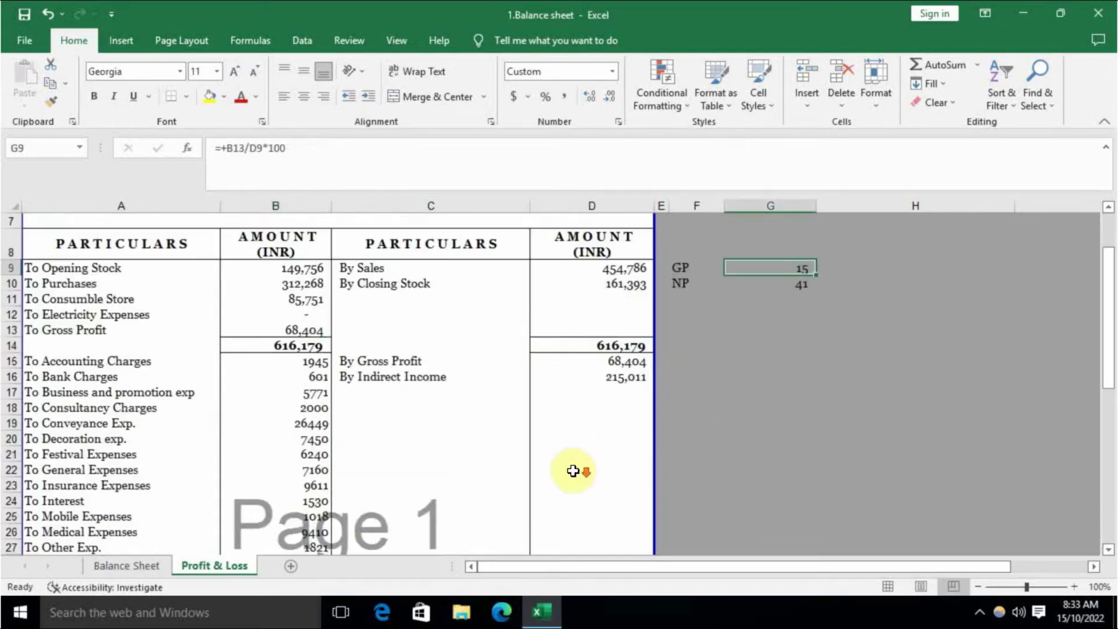
left_click(606, 376)
scroll(562, 437, "down", 3)
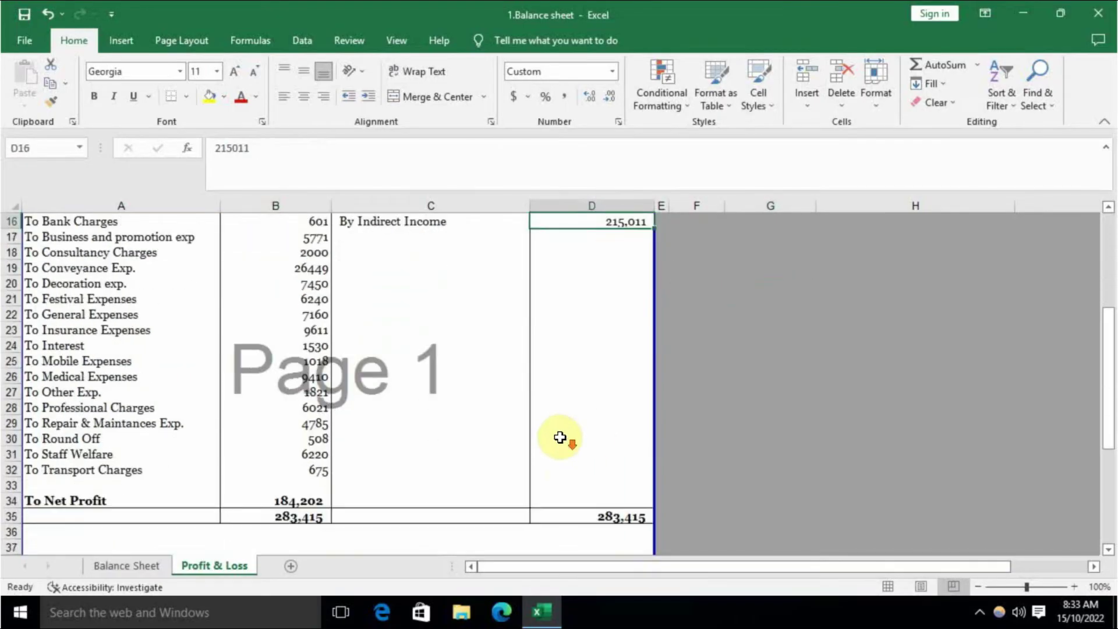
scroll(287, 532, "up", 3)
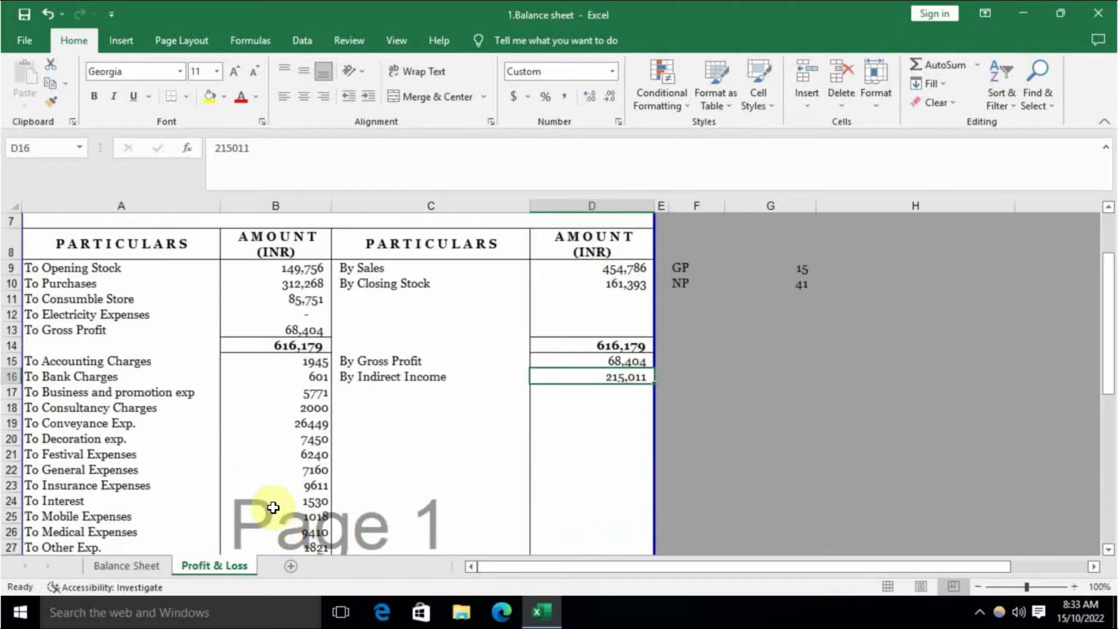
scroll(300, 425, "down", 2)
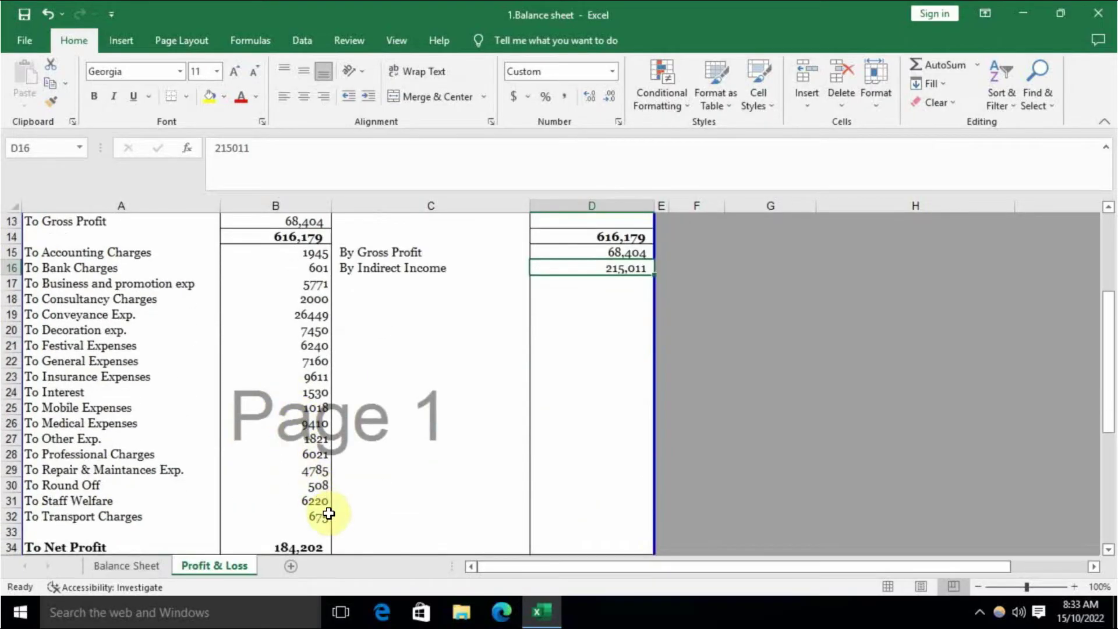
scroll(325, 514, "down", 1)
left_click(315, 503)
scroll(457, 477, "up", 3)
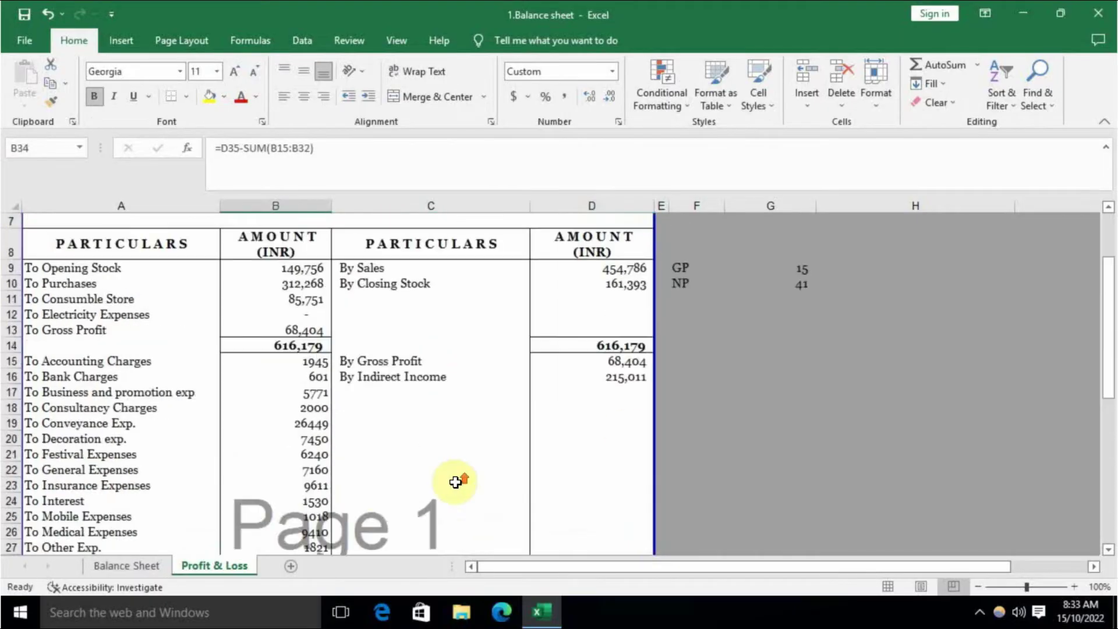
Examine the GP and NP ratio formulas in G9 and G10, tracing the cells they use and the To Net Profit formula
left_click(809, 288)
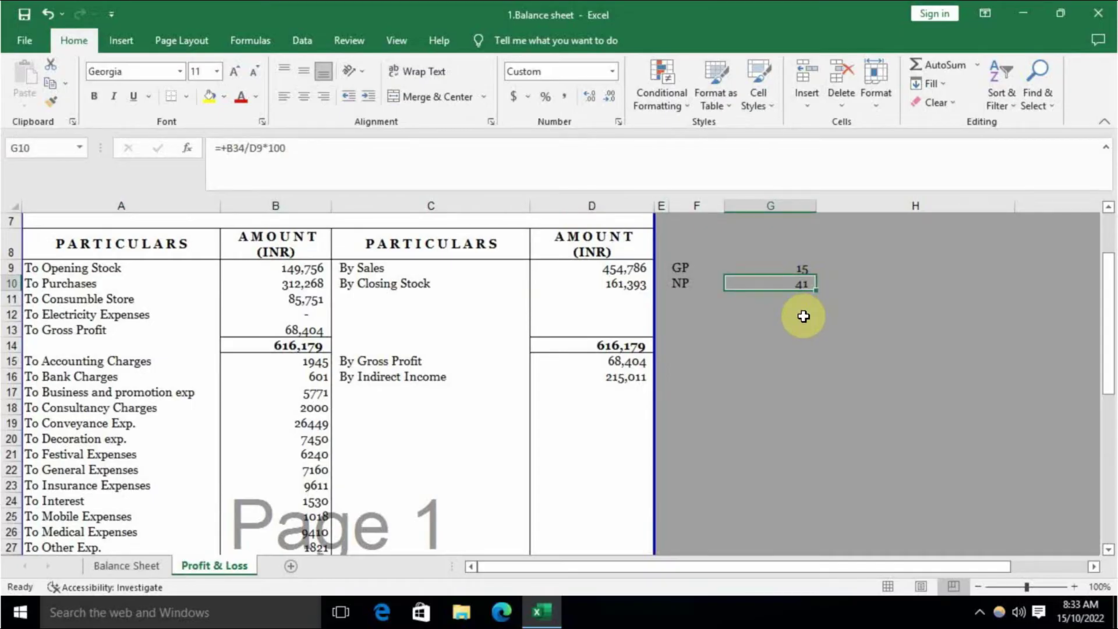
key("Up")
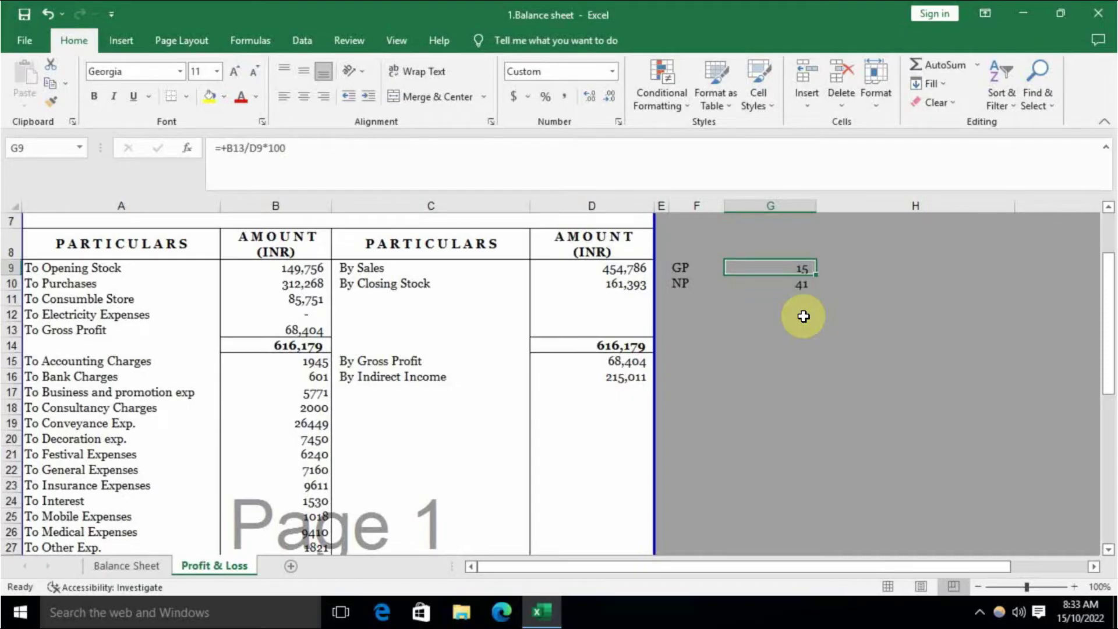
key("F2")
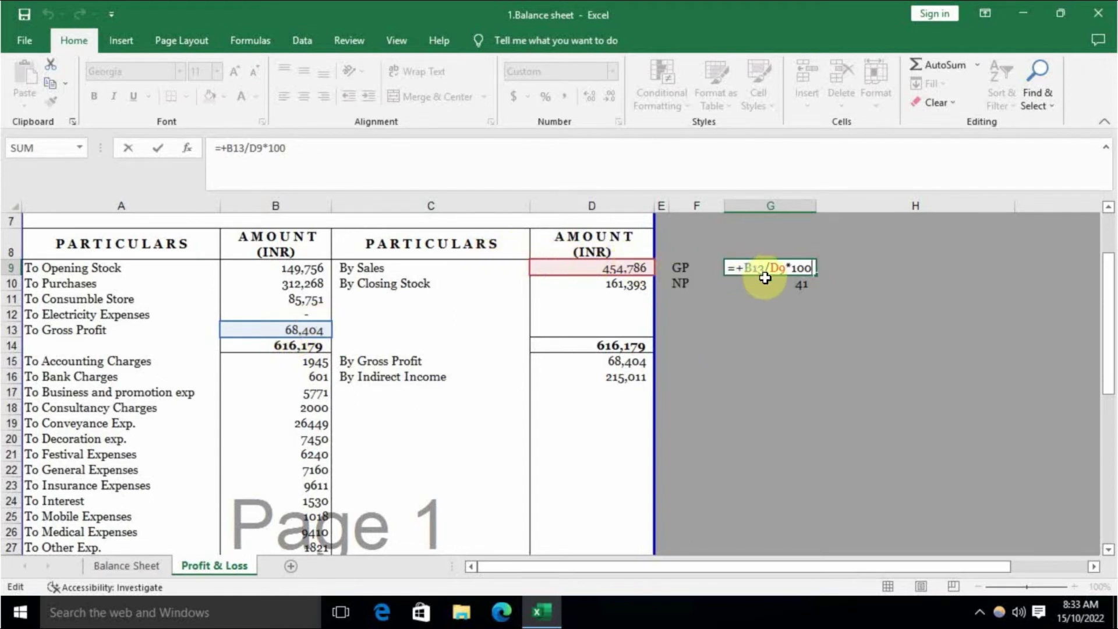
left_click(787, 302)
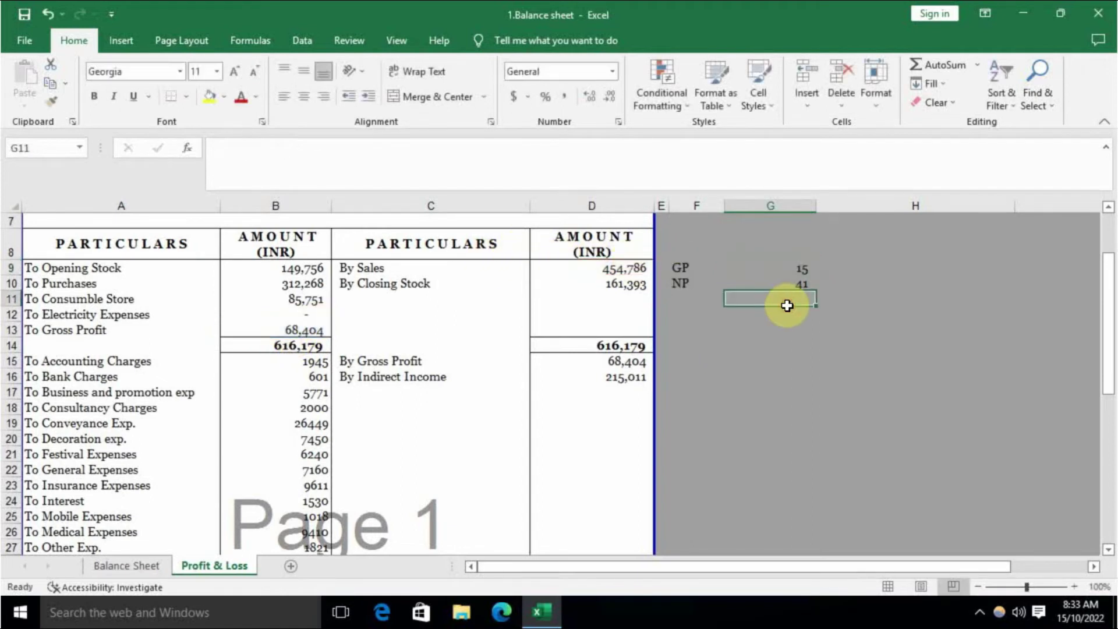
left_click(806, 284)
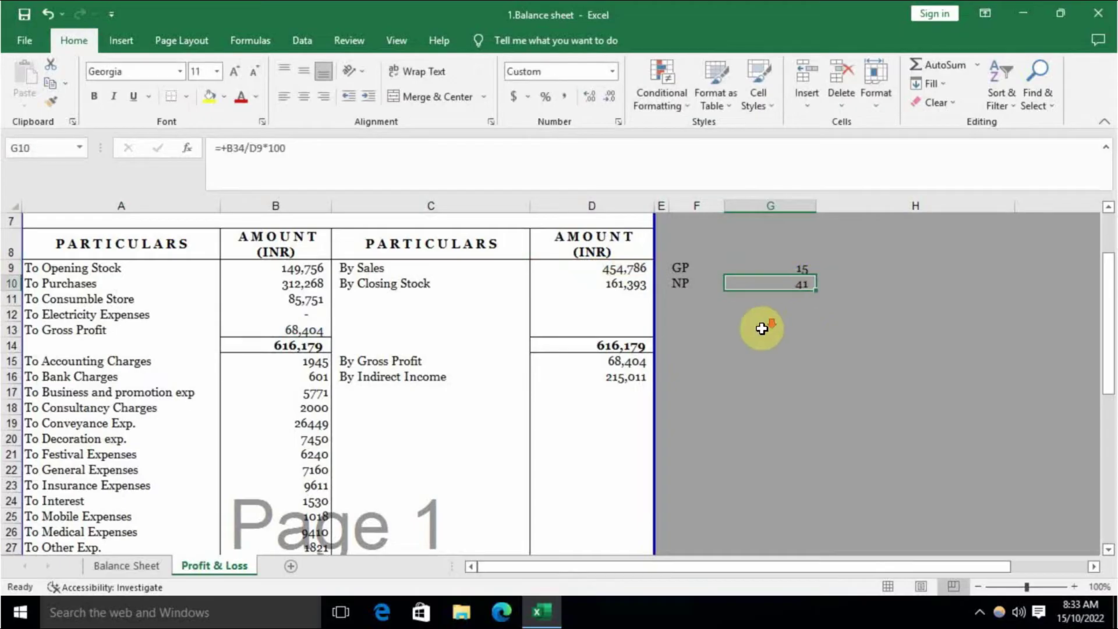
scroll(762, 327, "down", 3)
left_click(329, 502)
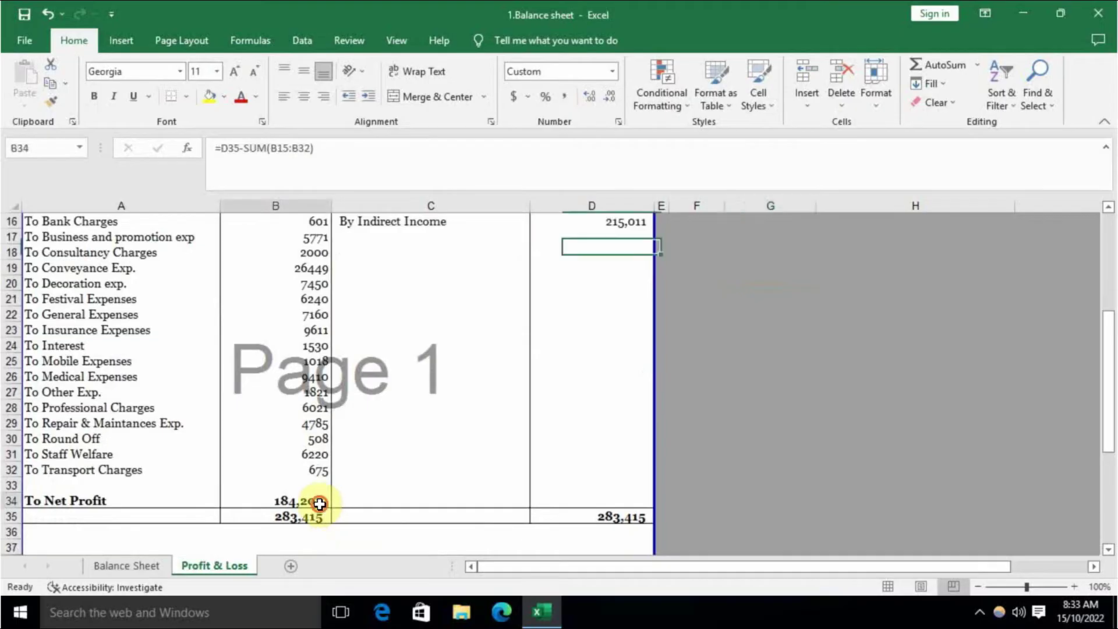
scroll(443, 466, "up", 4)
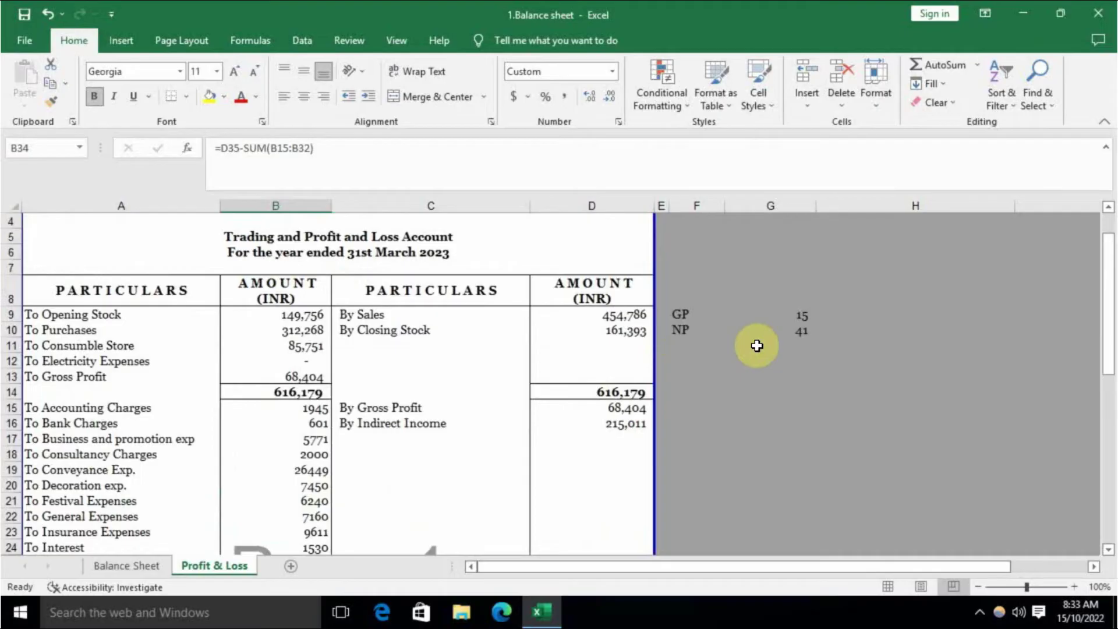
left_click(781, 344)
left_click(789, 332)
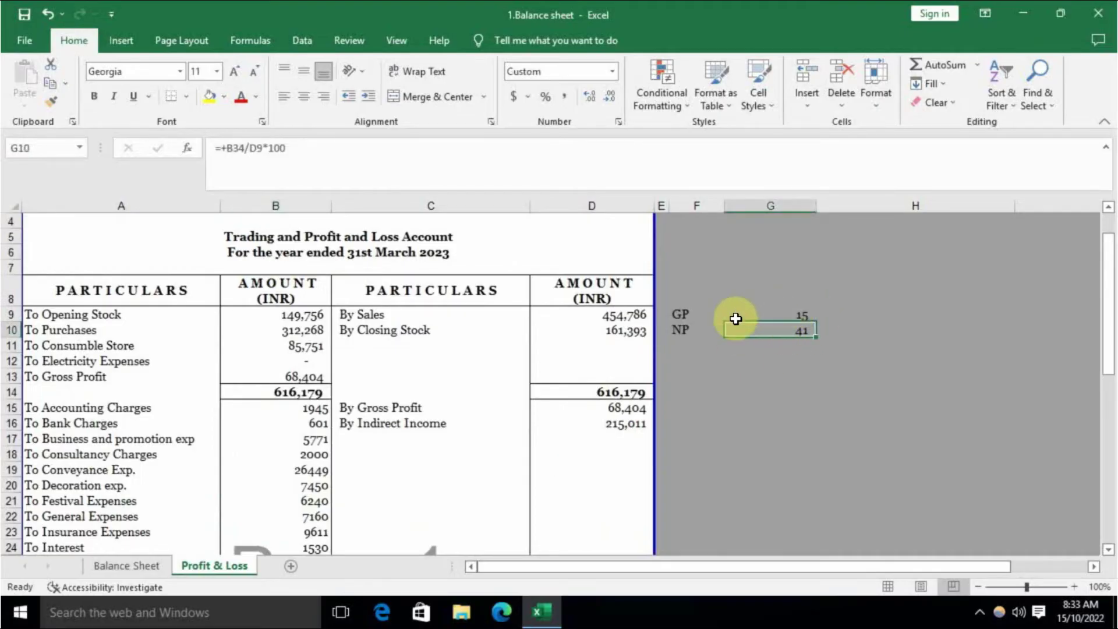
Change the GP label in F9 to "GP IN %"
double_click(702, 317)
type("INN")
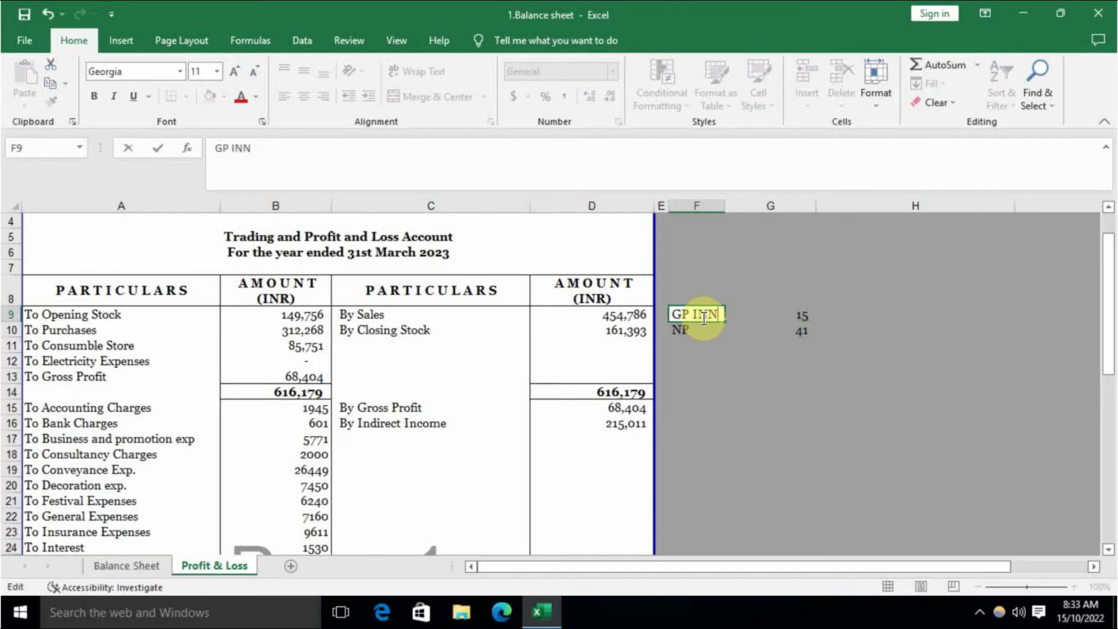
key("BackSpace")
type("5")
key("BackSpace")
type("%")
key("Return")
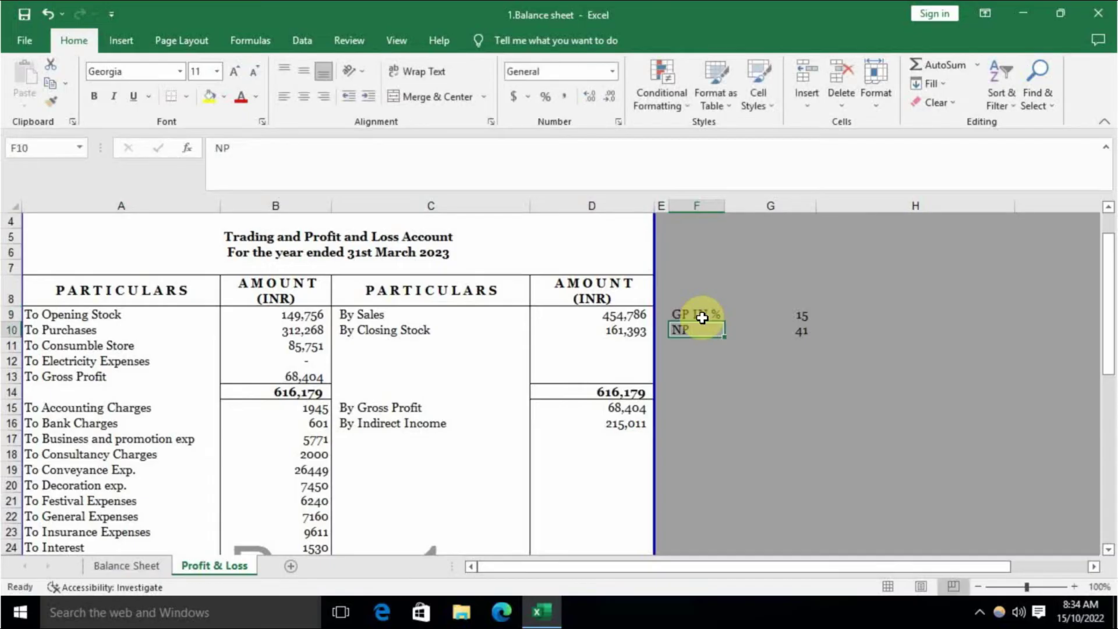
Change the NP label in F10 to "NP IN %"
key("F2")
type("IN")
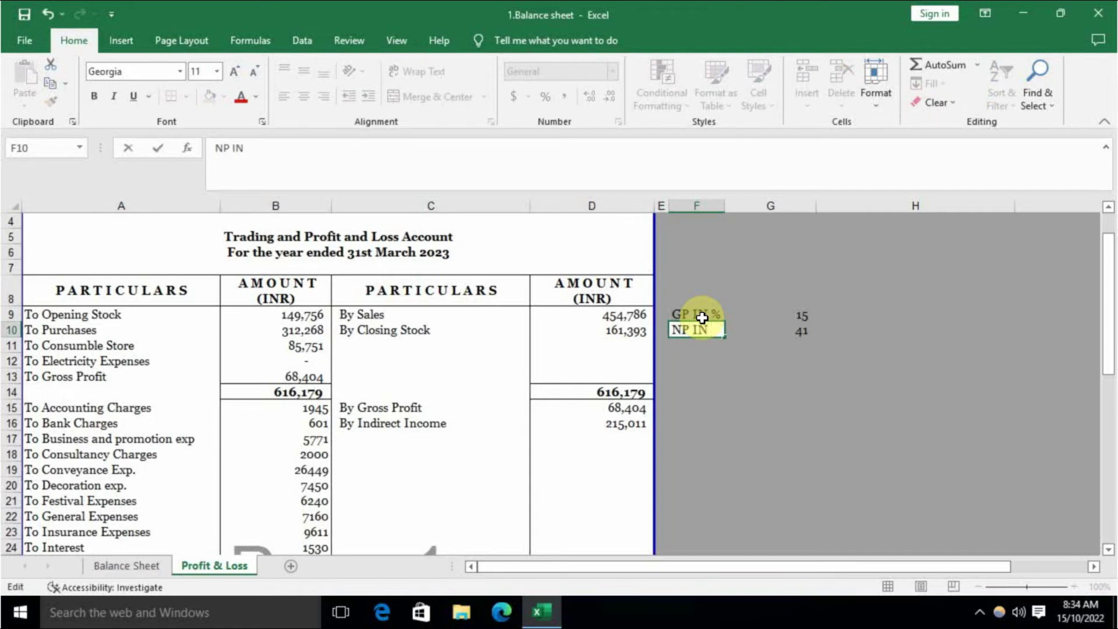
type(" %")
key("Return")
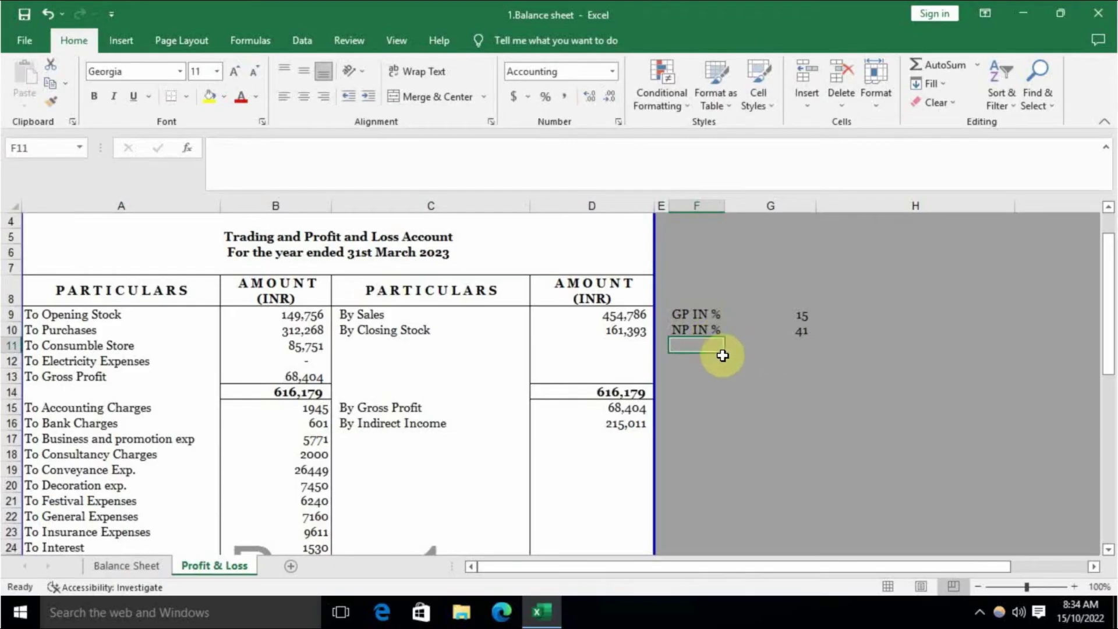
Check the To Gross Profit and To Net Profit formulas, and compare them with the NP percentage formula in G10
left_click(292, 377)
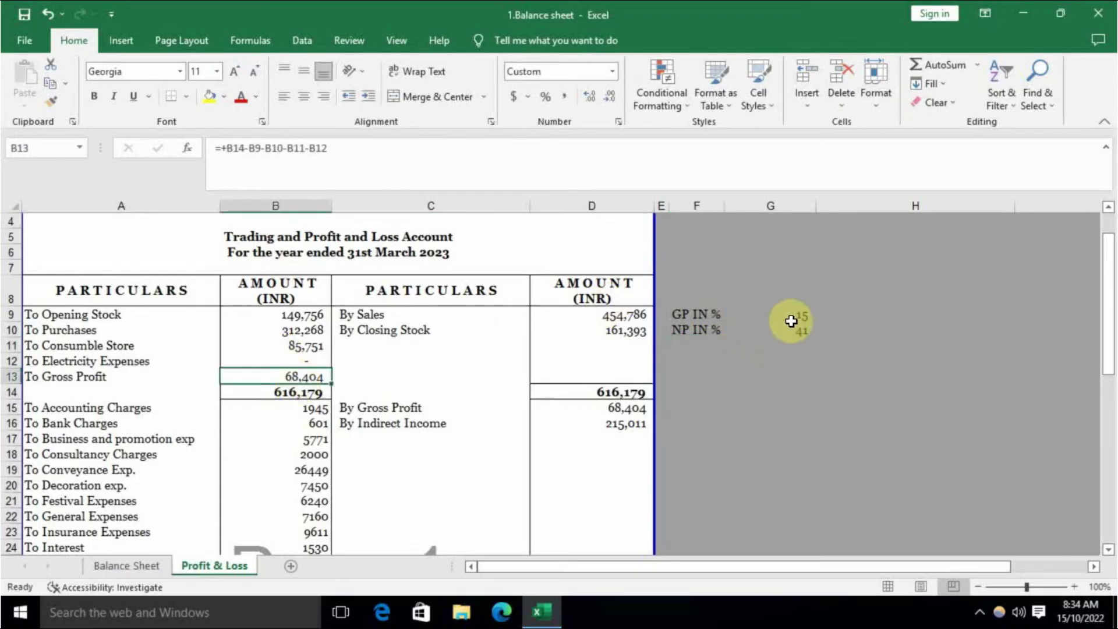
scroll(443, 402, "down", 4)
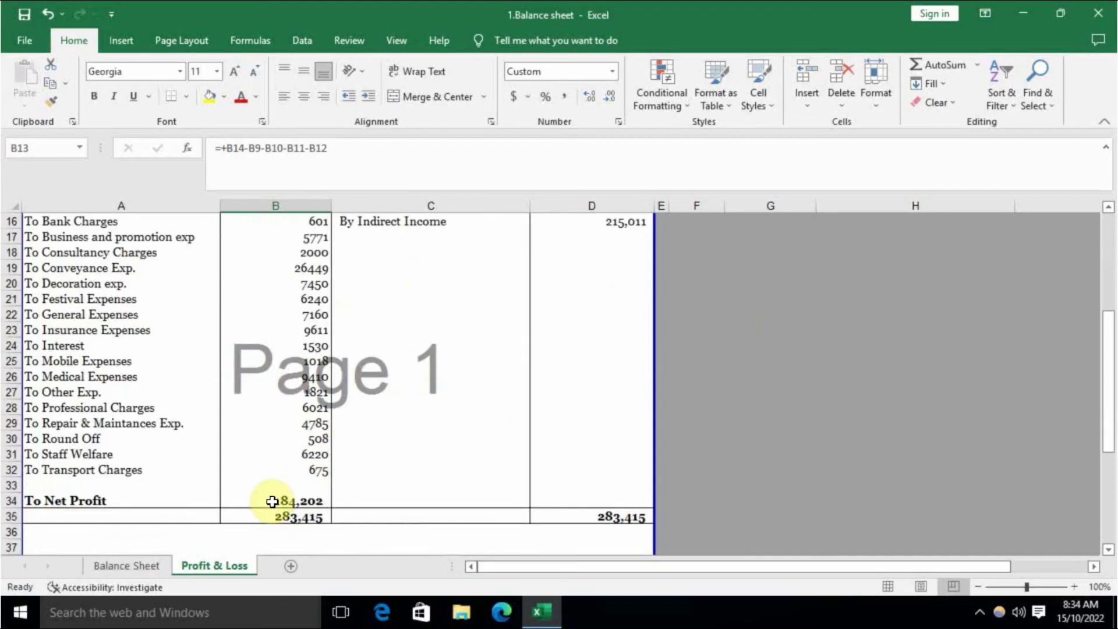
left_click(272, 502)
scroll(350, 489, "up", 3)
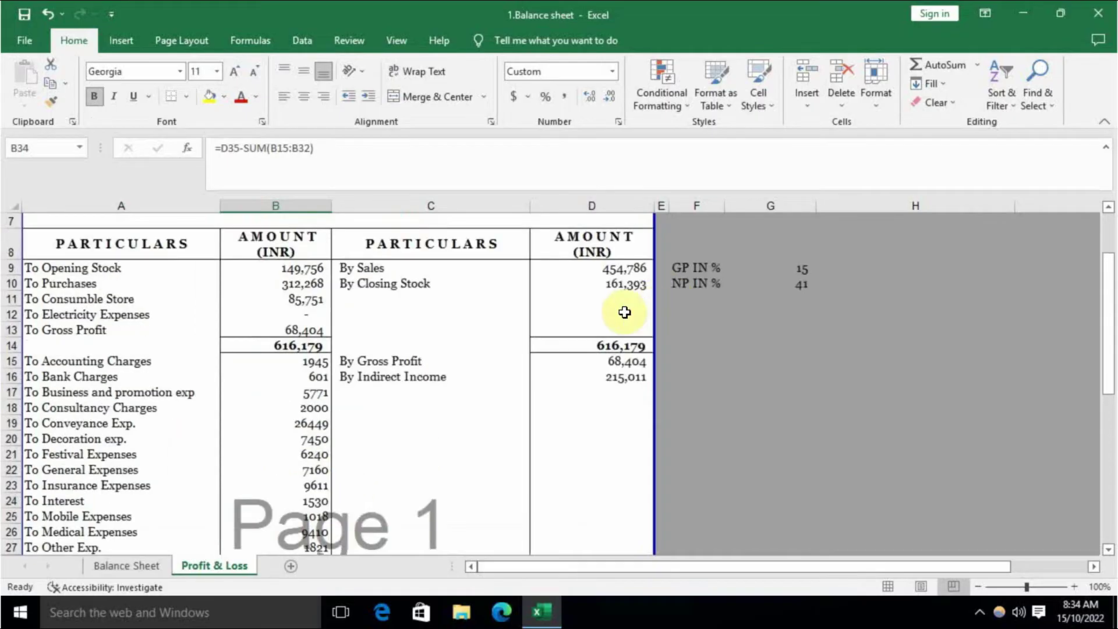
left_click(795, 284)
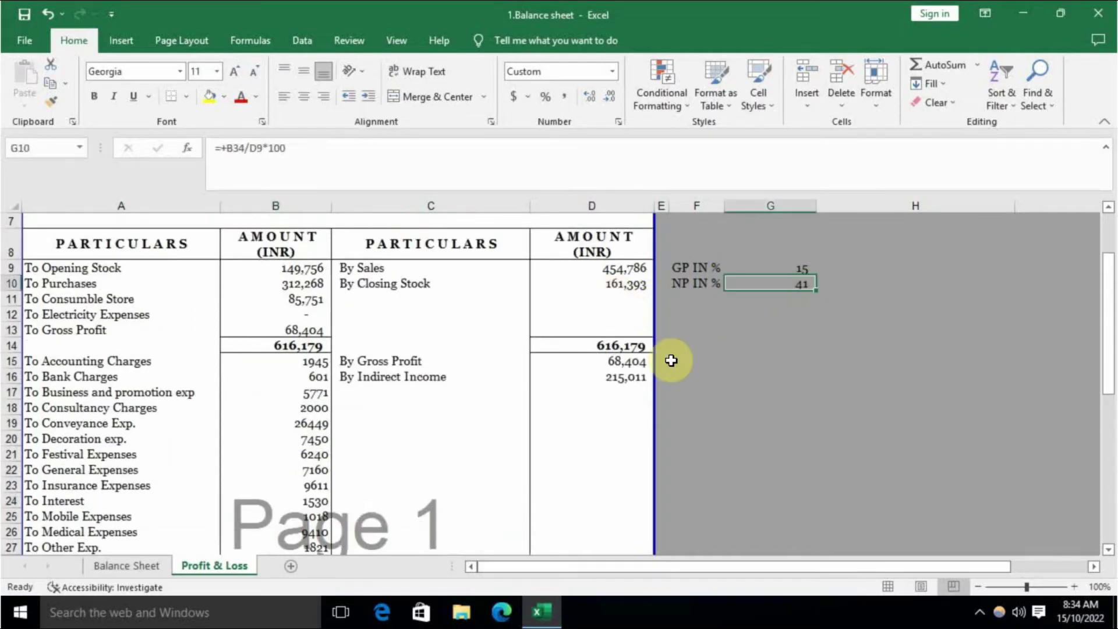
scroll(650, 354, "up", 2)
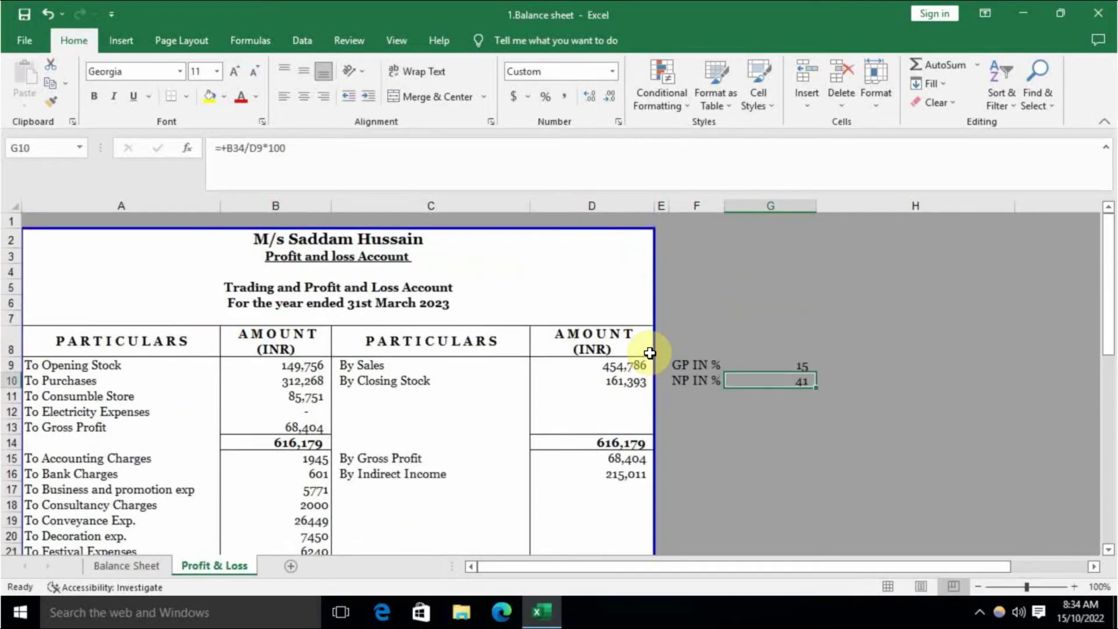
left_click(708, 414)
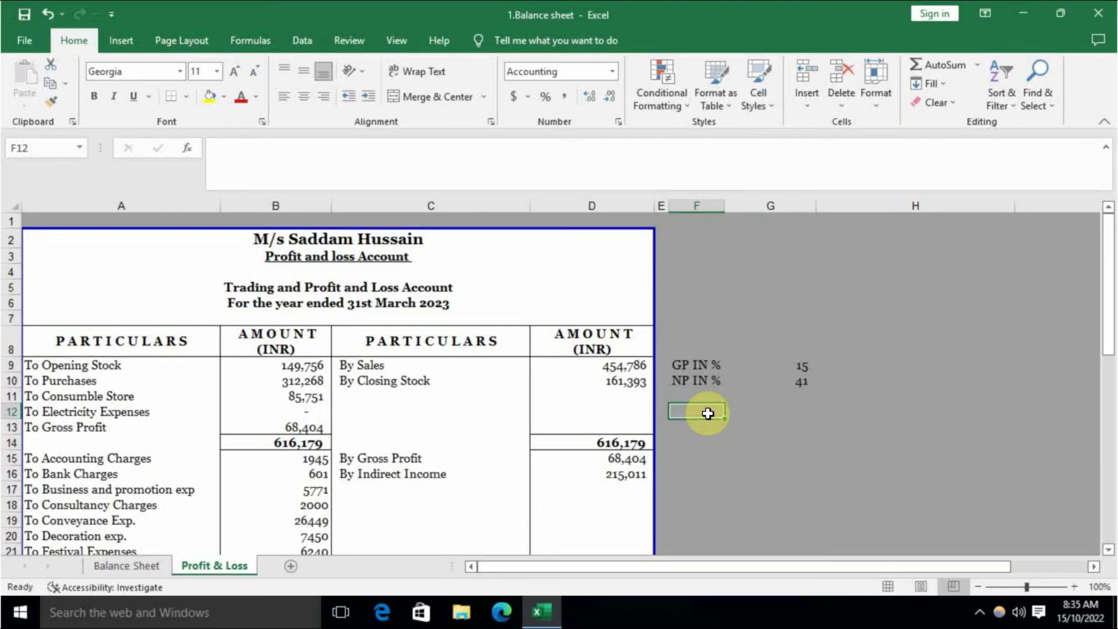
Review the Balance Sheet's heading, opening capital, term loan and sundry creditors entries, along with its assets and closing totals
left_click(127, 565)
scroll(312, 434, "up", 4)
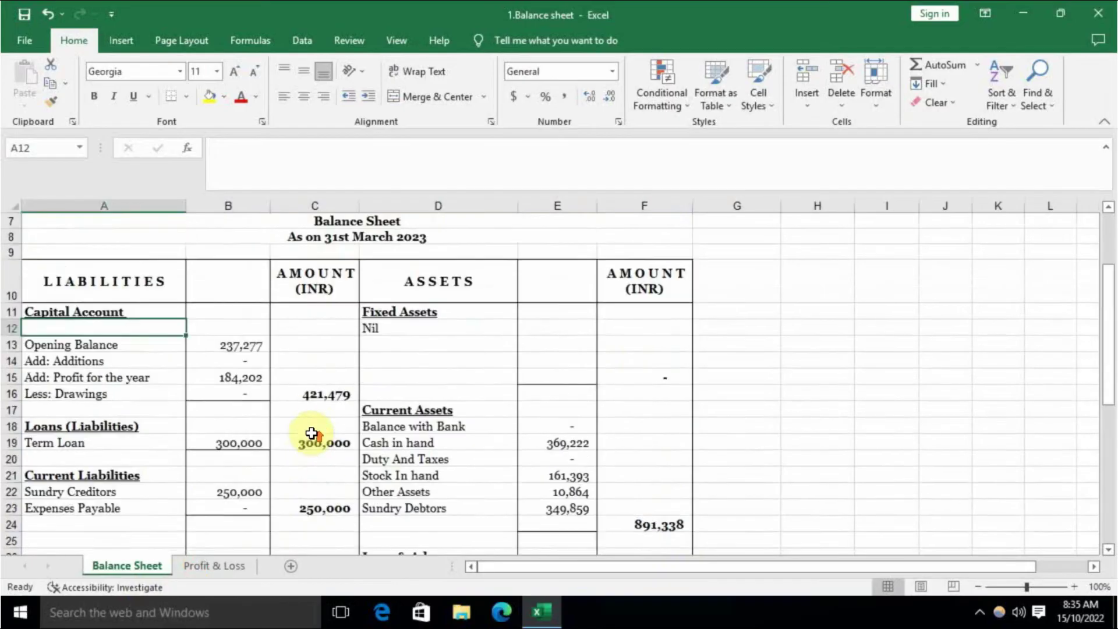
scroll(312, 434, "up", 2)
left_click(256, 315)
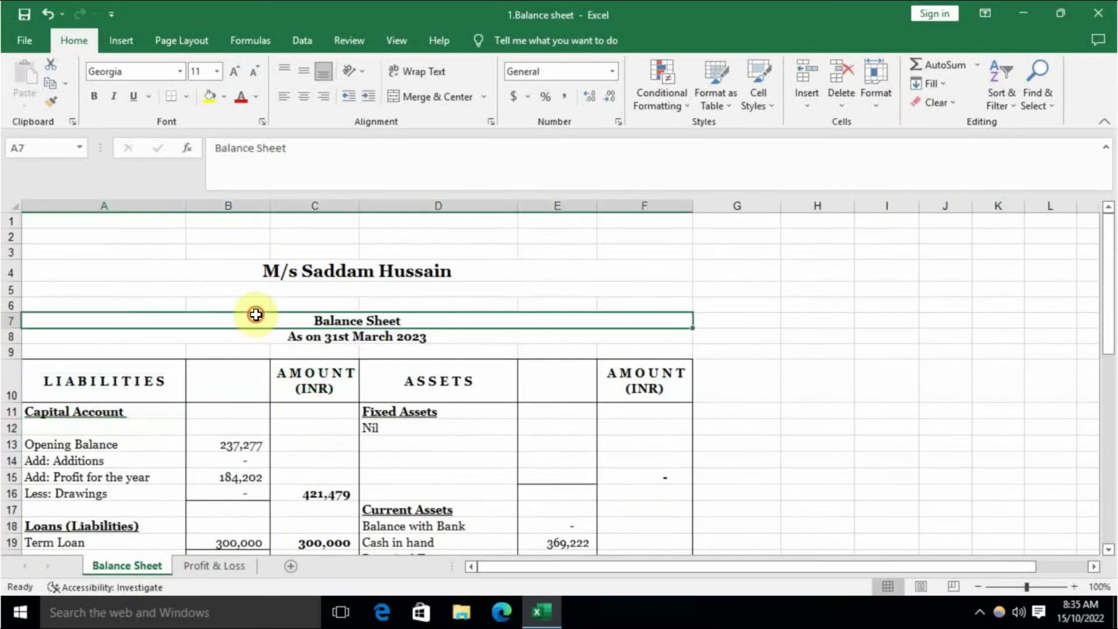
scroll(305, 412, "down", 1)
scroll(306, 412, "down", 2)
left_click(251, 350)
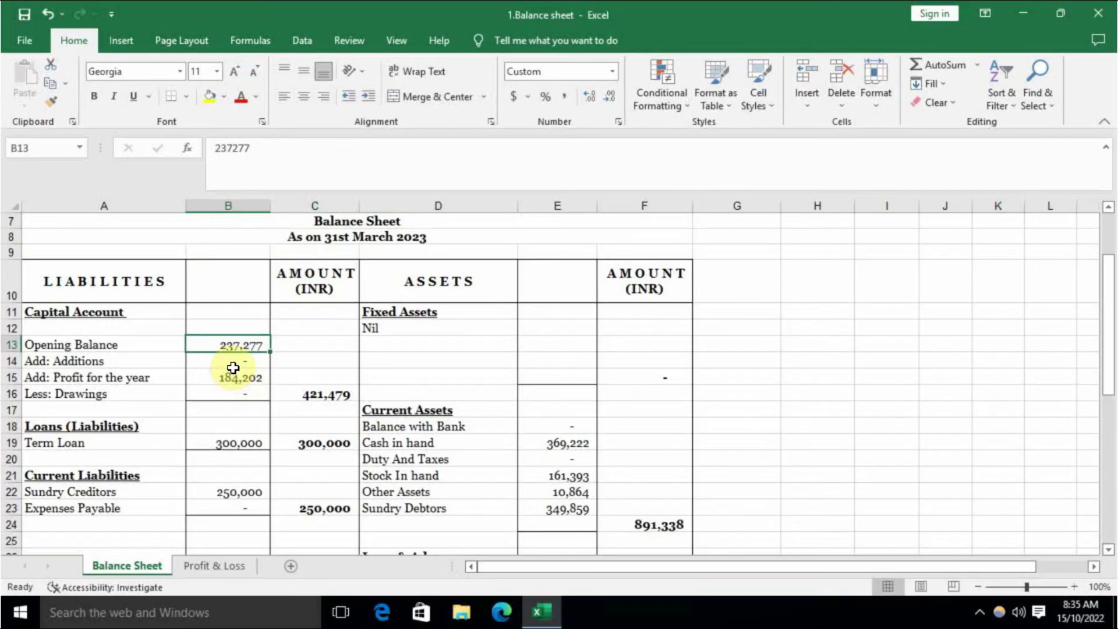
left_click(244, 439)
left_click(258, 496)
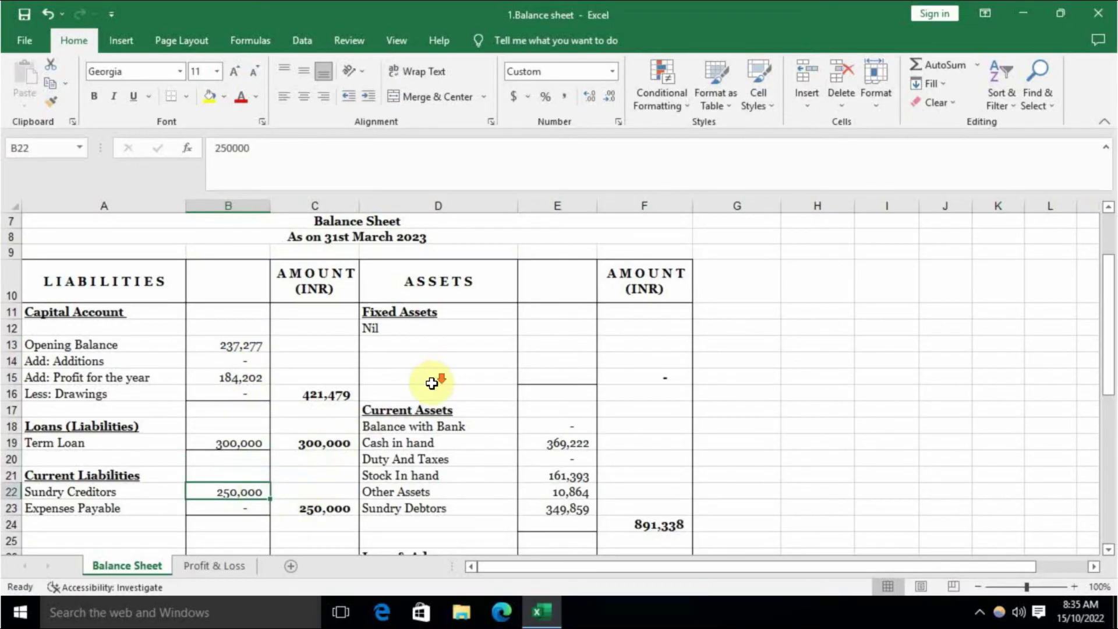
scroll(432, 383, "down", 3)
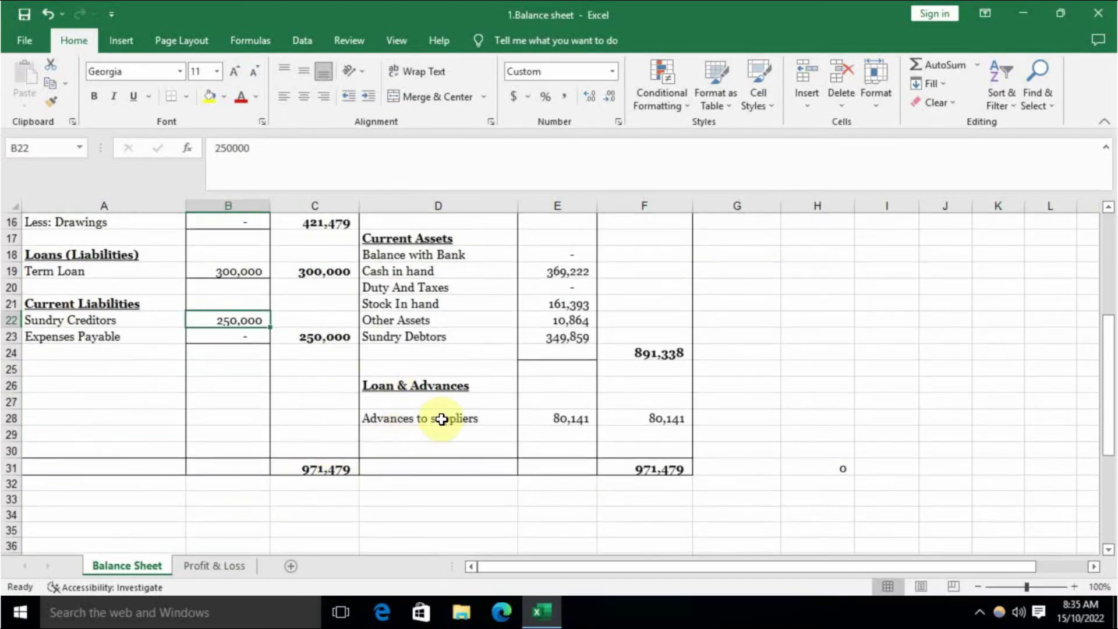
Review the whole Profit & Loss sheet, including the signature block, the To Net Profit formula and the GP and NP percentages
left_click(215, 566)
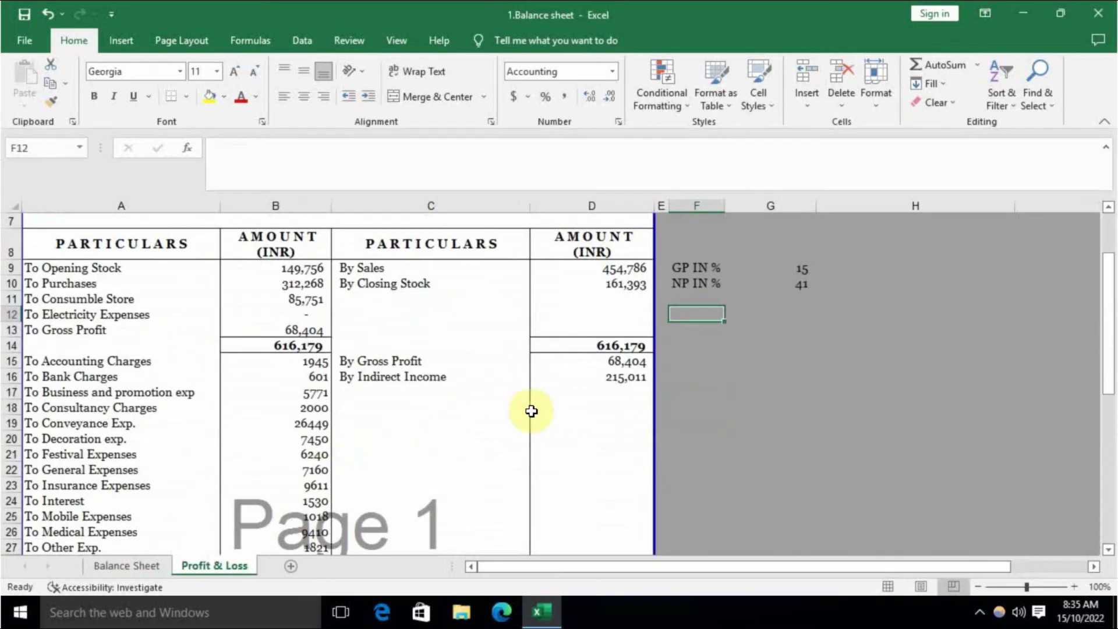
scroll(531, 411, "down", 5)
scroll(706, 398, "down", 1)
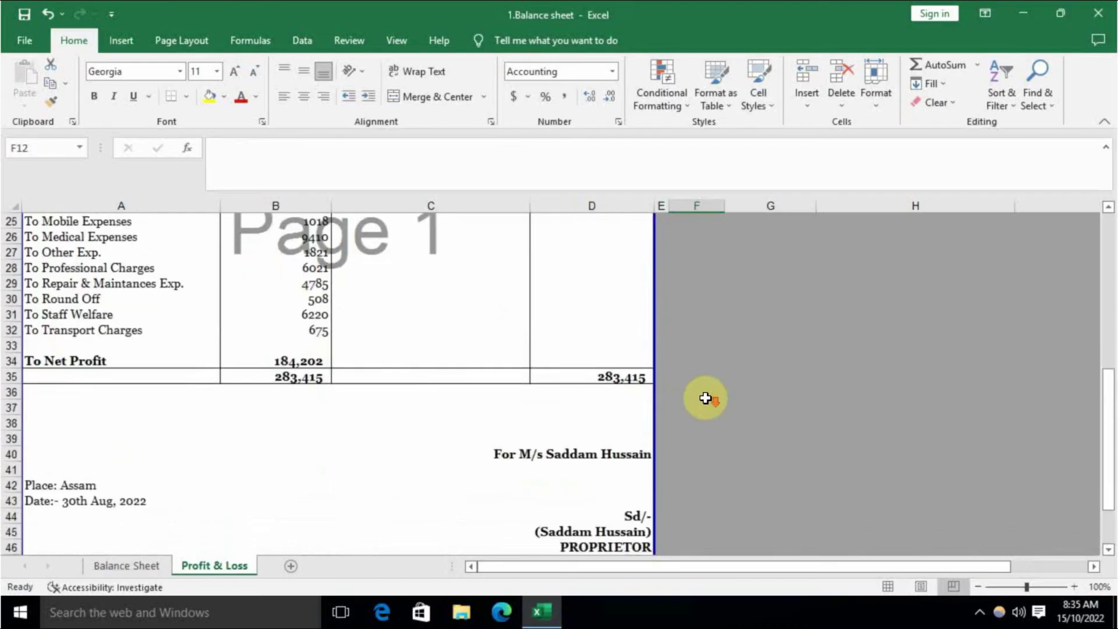
scroll(705, 399, "down", 2)
left_click(693, 394)
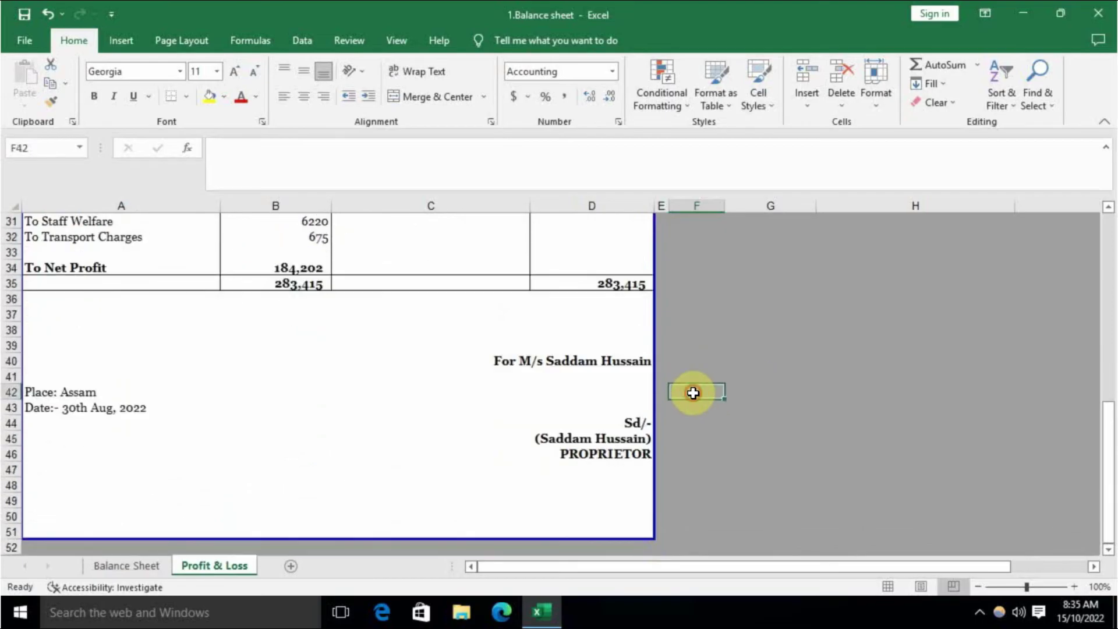
scroll(692, 393, "up", 7)
scroll(676, 384, "up", 3)
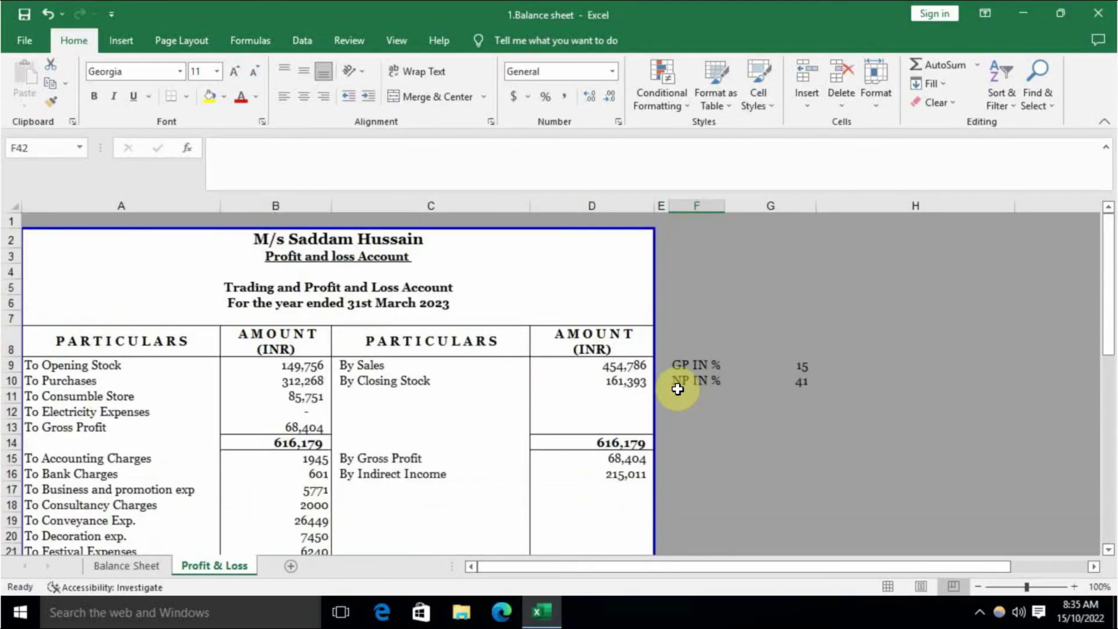
scroll(612, 396, "down", 6)
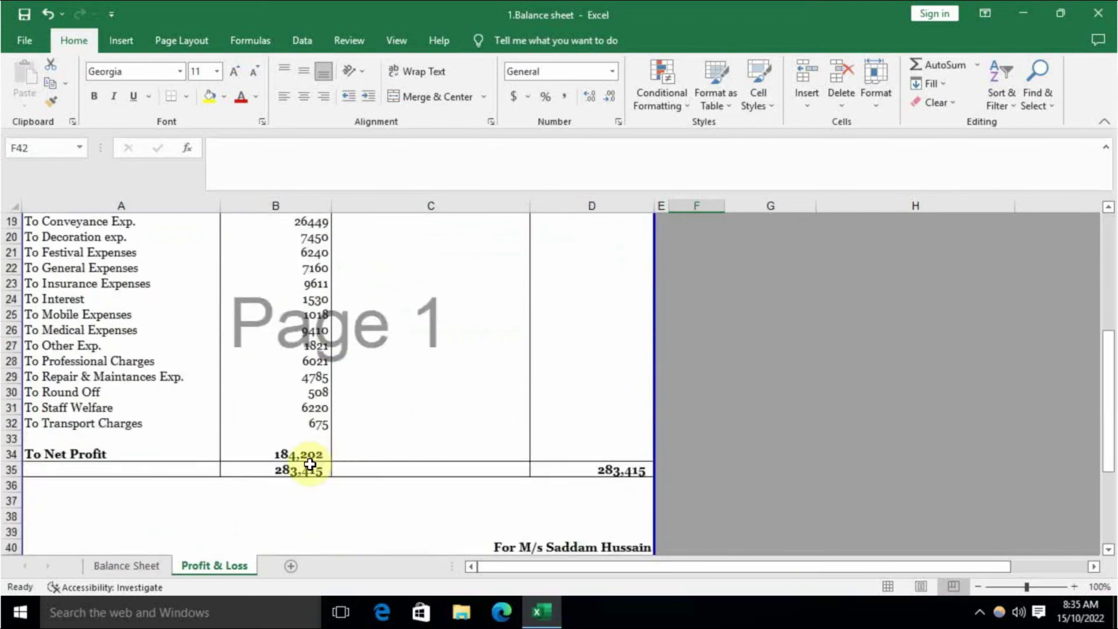
left_click(292, 455)
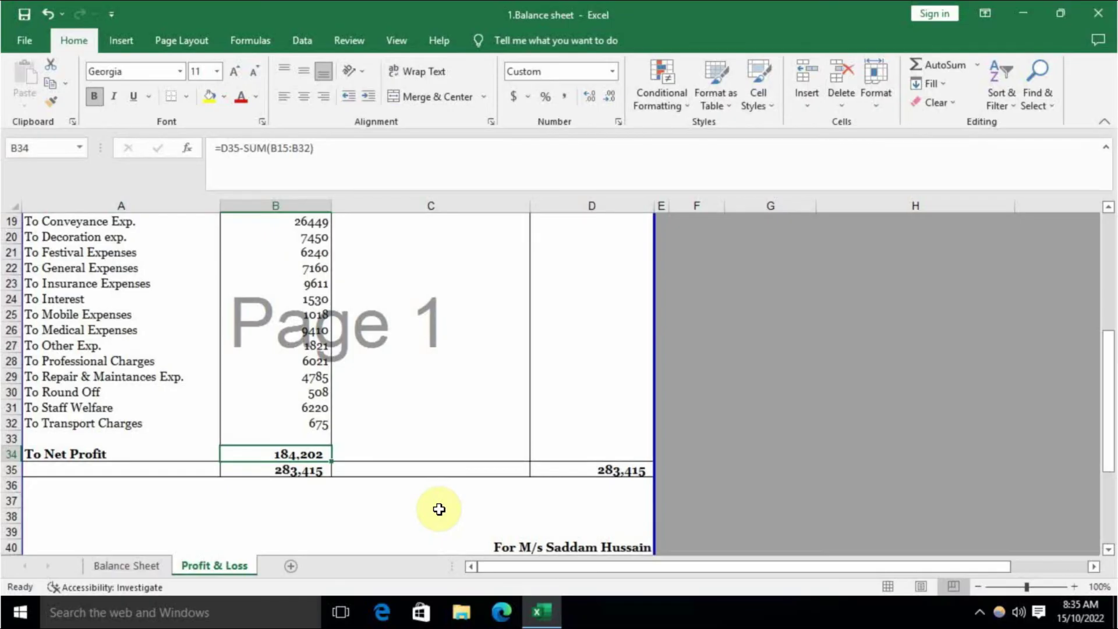
left_click(439, 510)
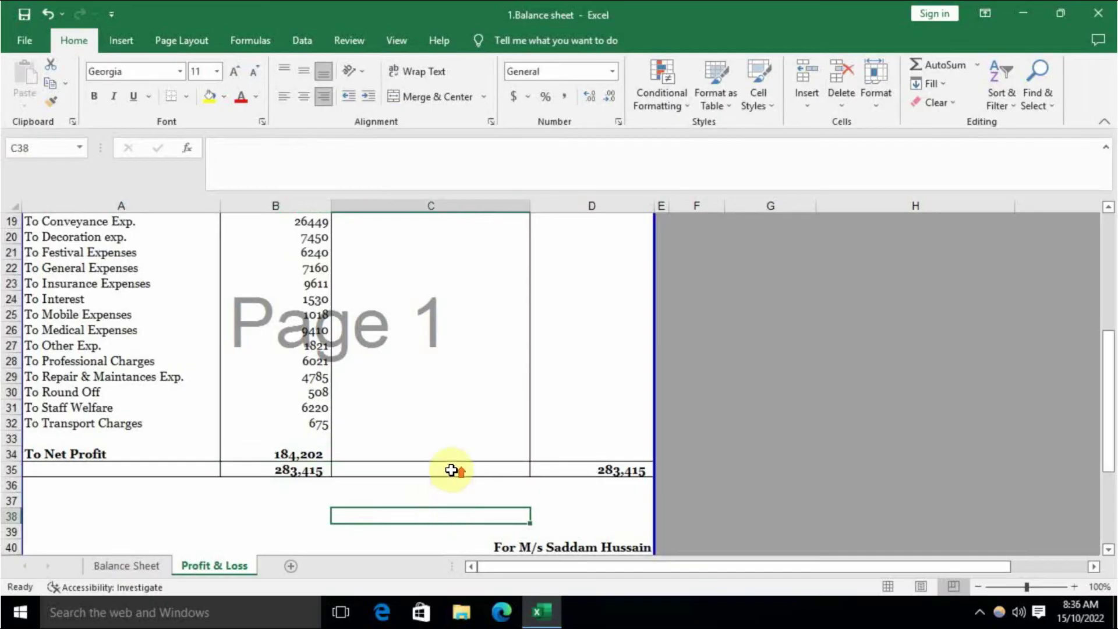
scroll(452, 467, "up", 6)
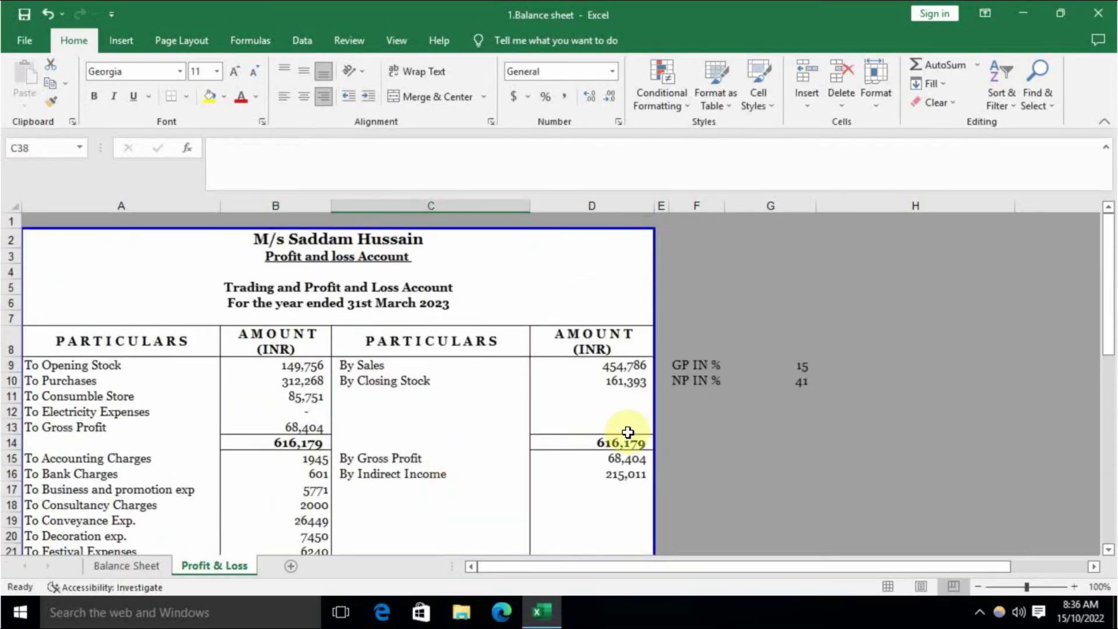
left_click(680, 302)
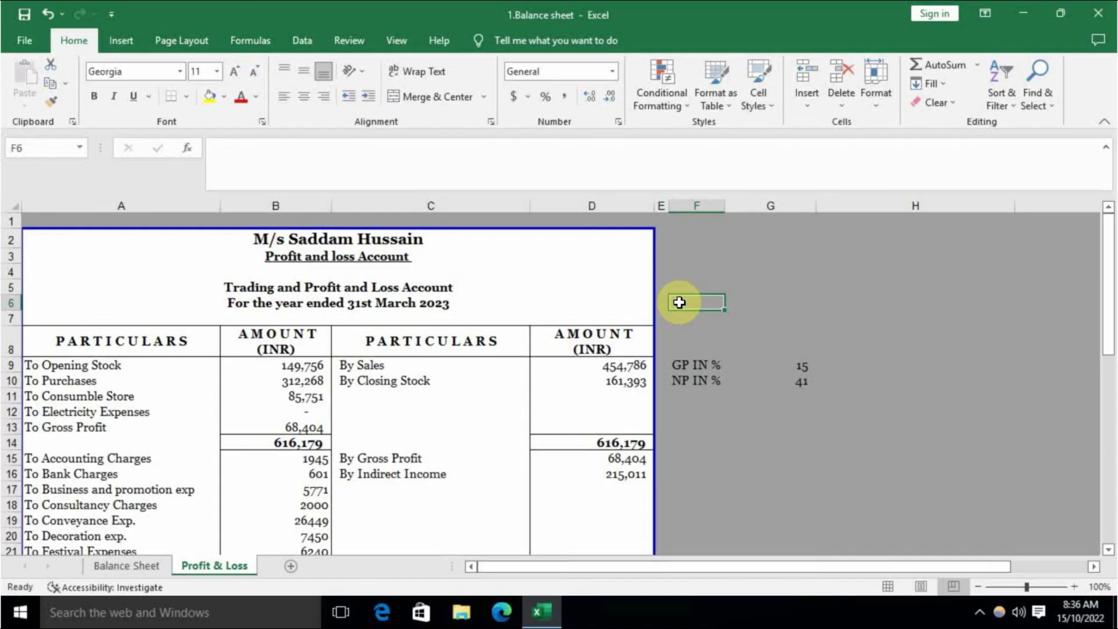
Return to the Balance Sheet and look over its heading, liabilities, current assets, advances and totals
left_click(126, 566)
scroll(368, 524, "up", 5)
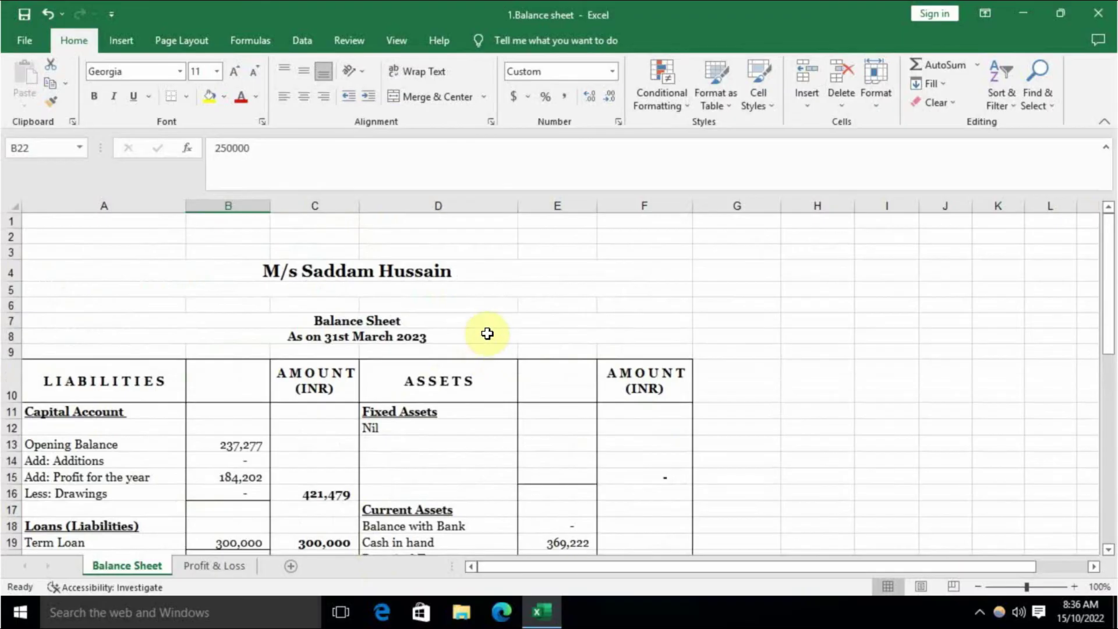
left_click(487, 334)
left_click(495, 318)
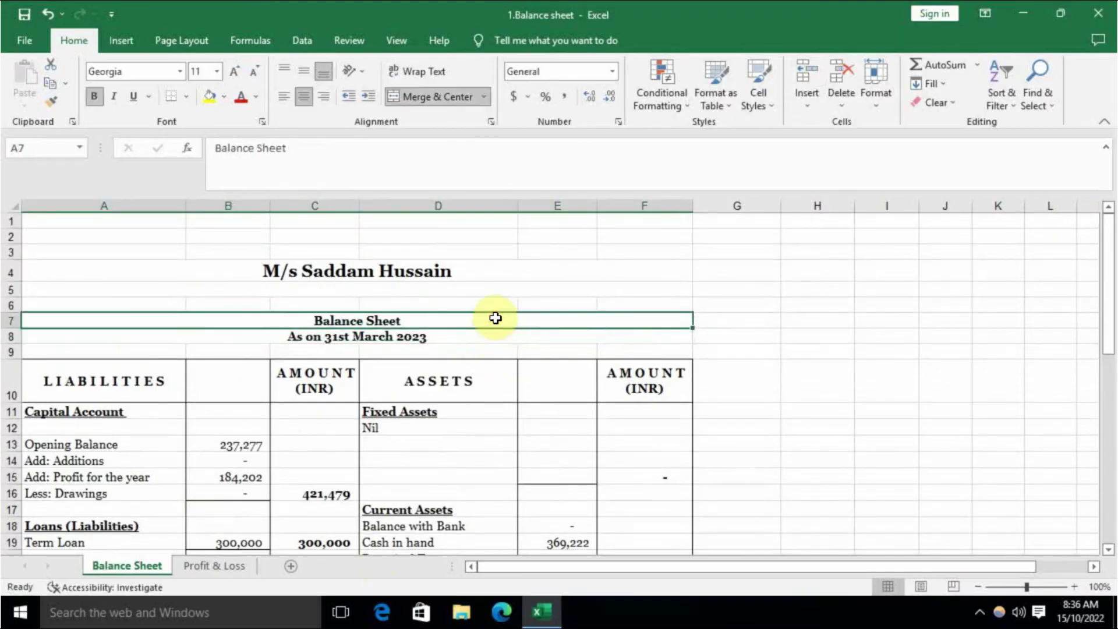
scroll(544, 466, "down", 4)
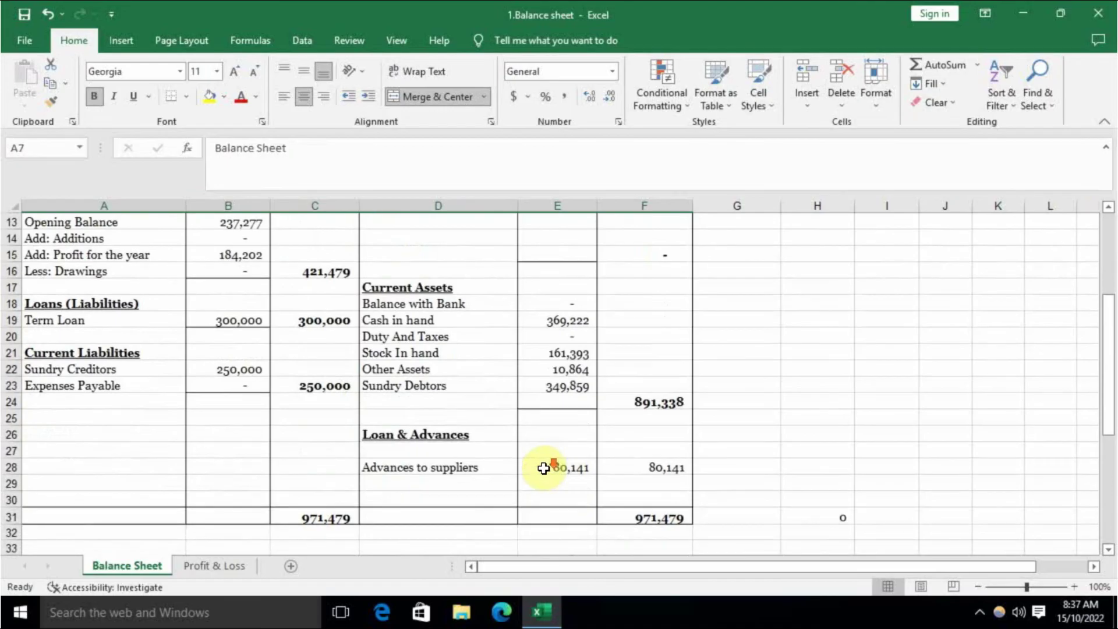
Switch to the Profit & Loss sheet and review the GP and NP percentages along with the rest of the account
scroll(544, 468, "down", 1)
left_click(218, 563)
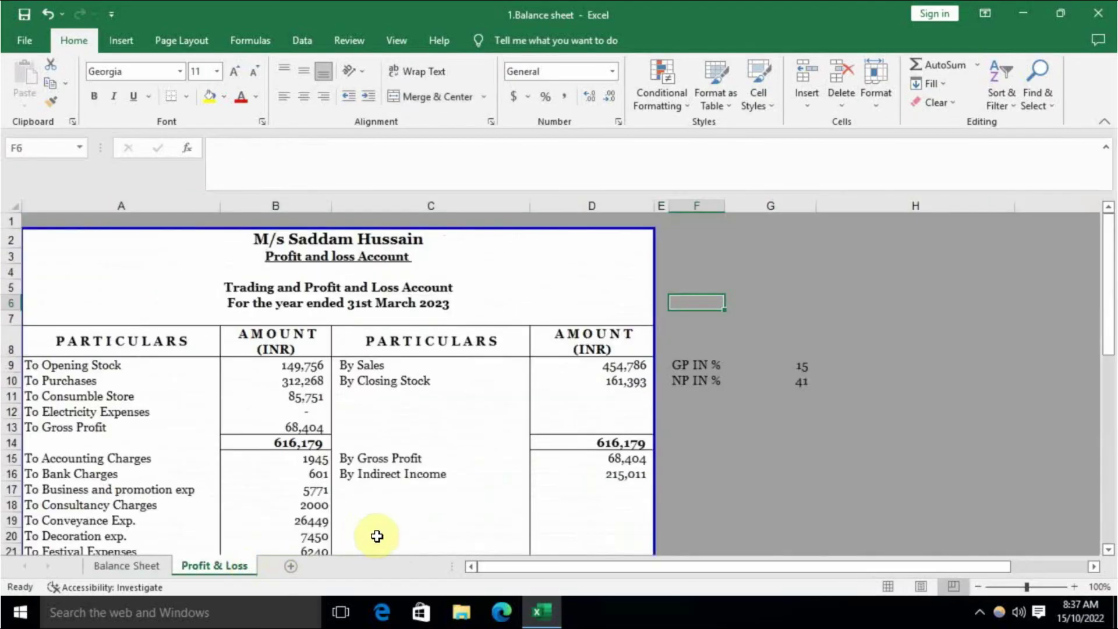
left_click(672, 444)
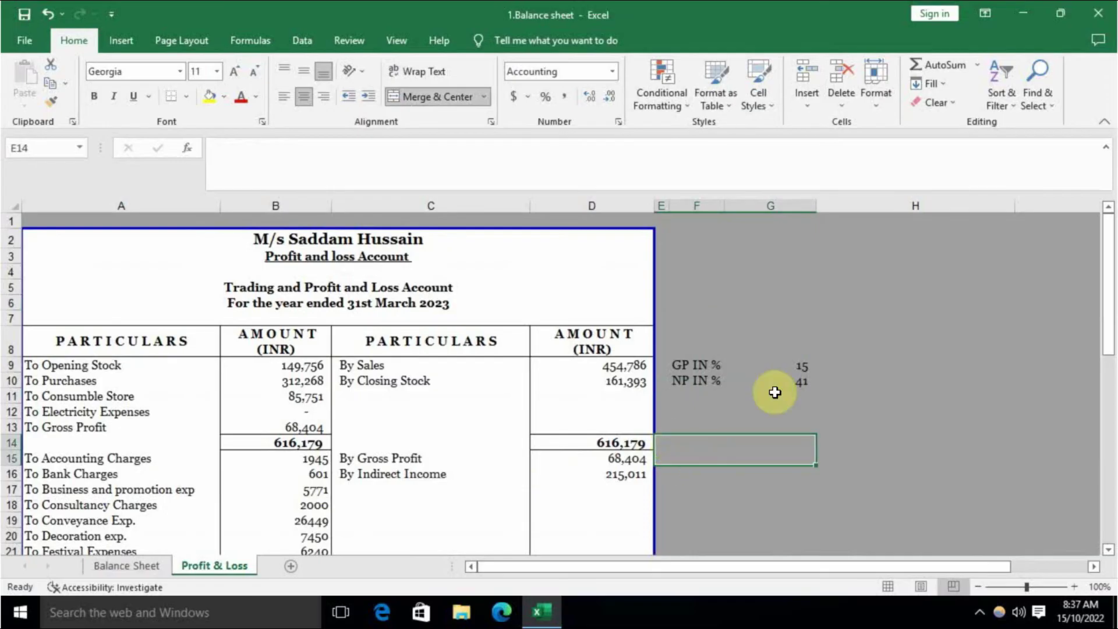
left_click(813, 317)
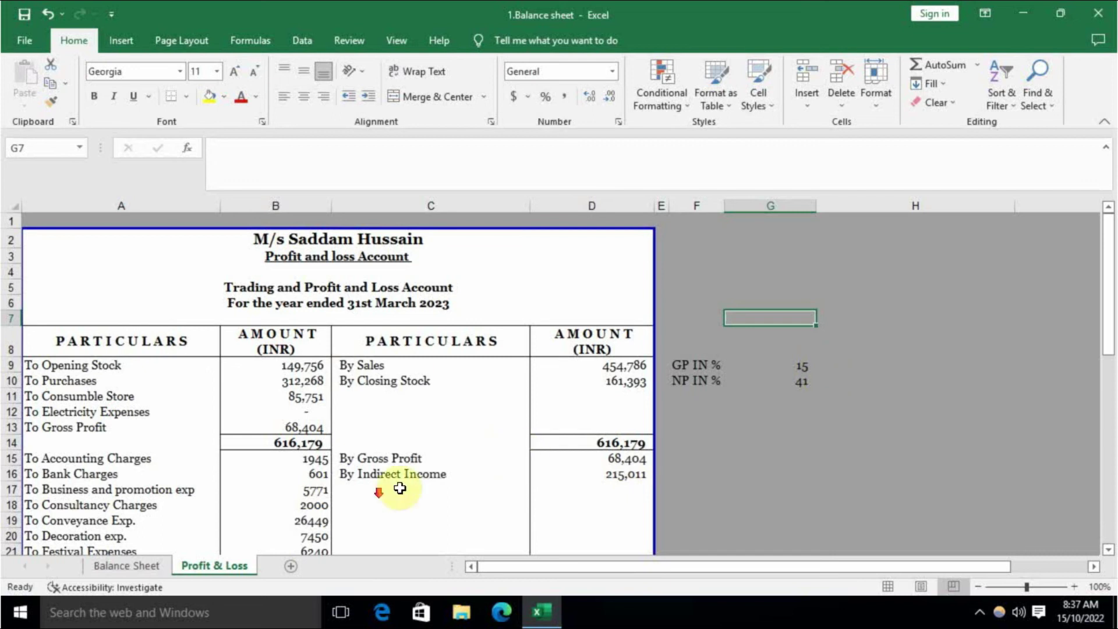
scroll(399, 487, "down", 6)
scroll(350, 494, "up", 4)
scroll(350, 494, "up", 2)
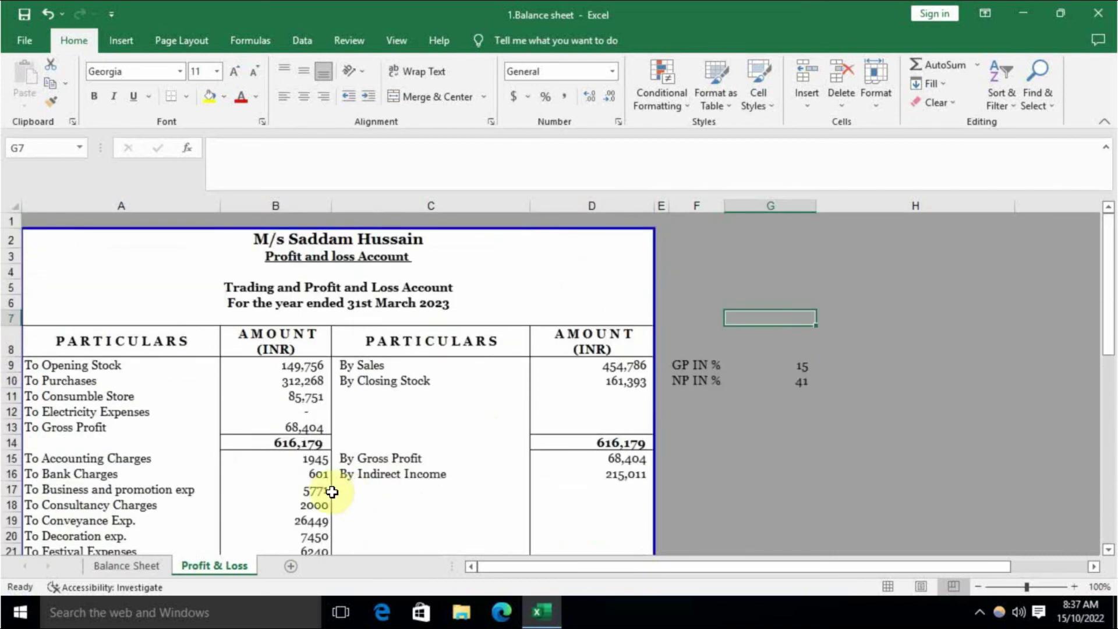
Check the By Sales amount in D9 and read through the expense entries down to To Net Profit
left_click(632, 367)
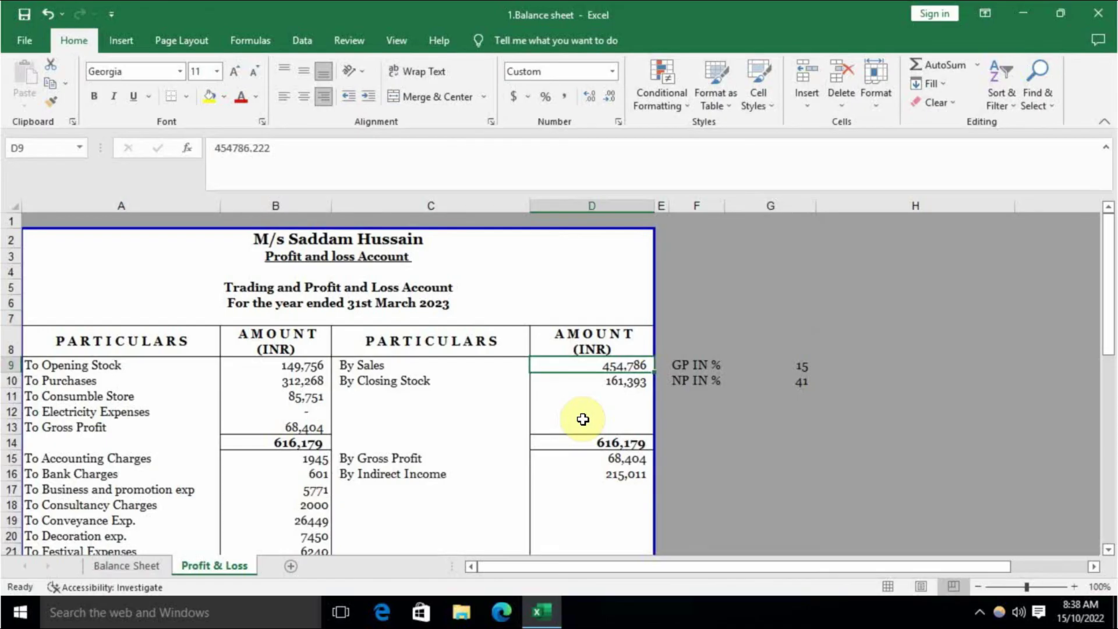
left_click(363, 534)
scroll(415, 527, "down", 2)
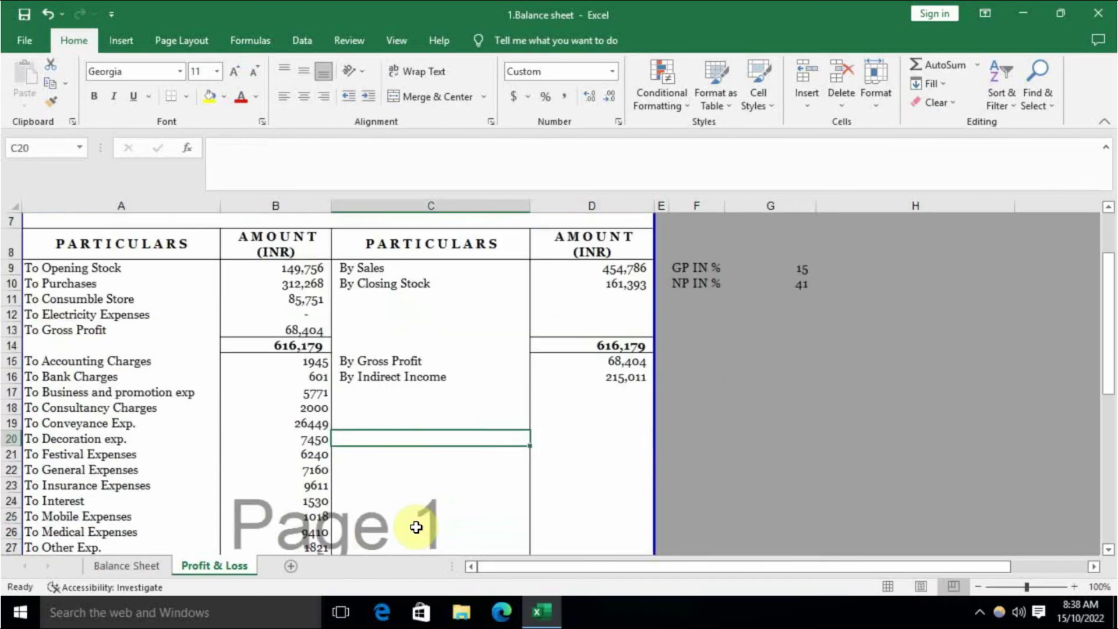
scroll(416, 527, "up", 2)
scroll(411, 524, "down", 3)
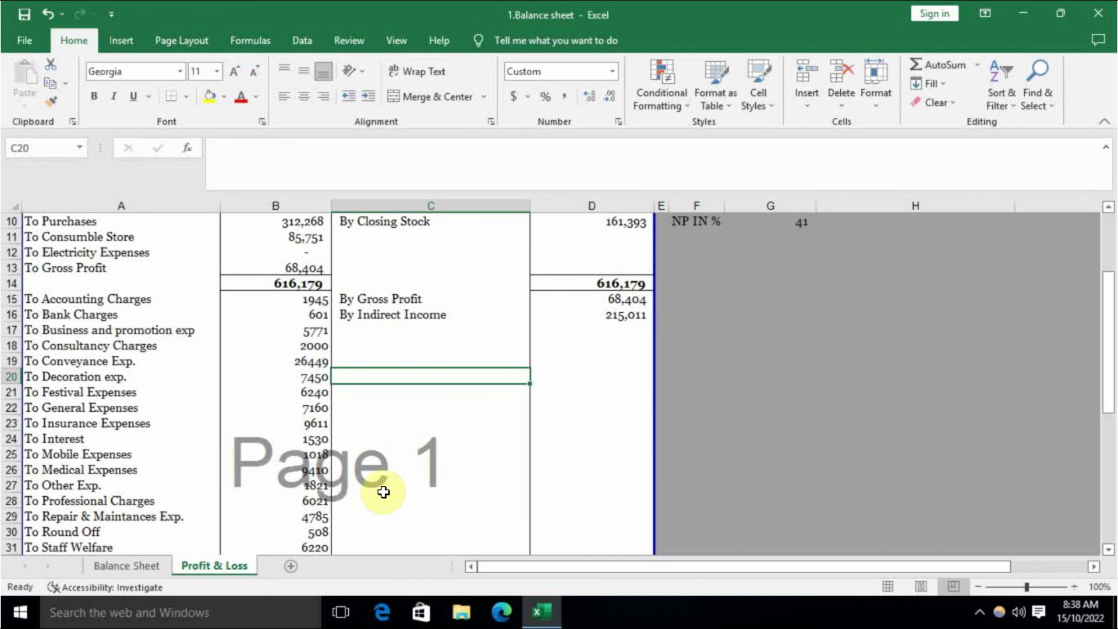
left_click(375, 467)
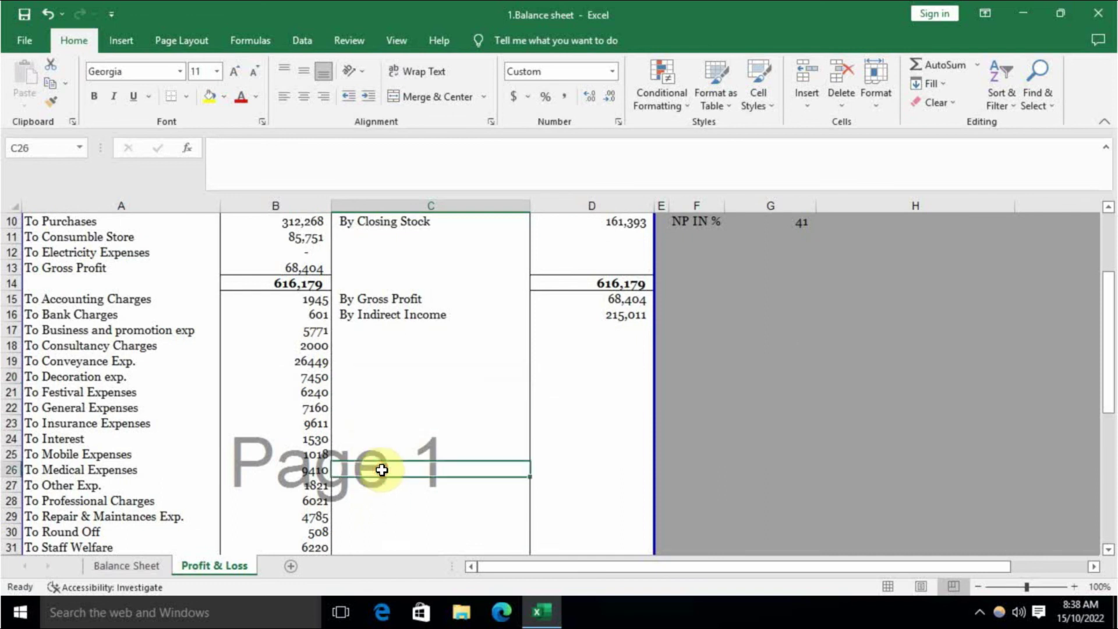
scroll(392, 483, "down", 1)
left_click(394, 484)
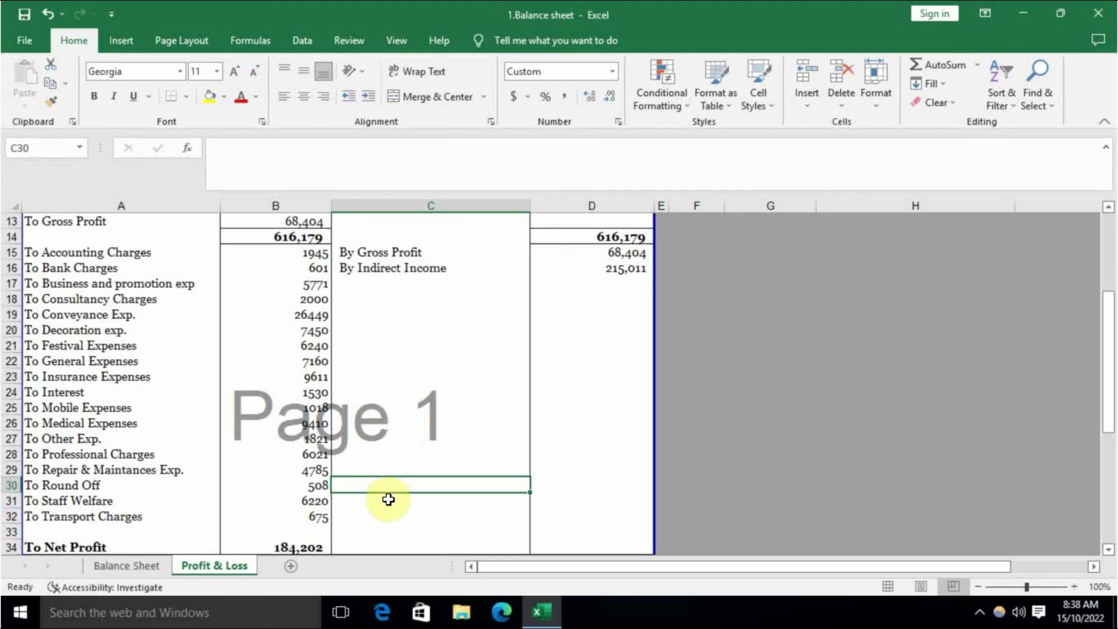
left_click(383, 468)
left_click_drag(382, 468, 392, 502)
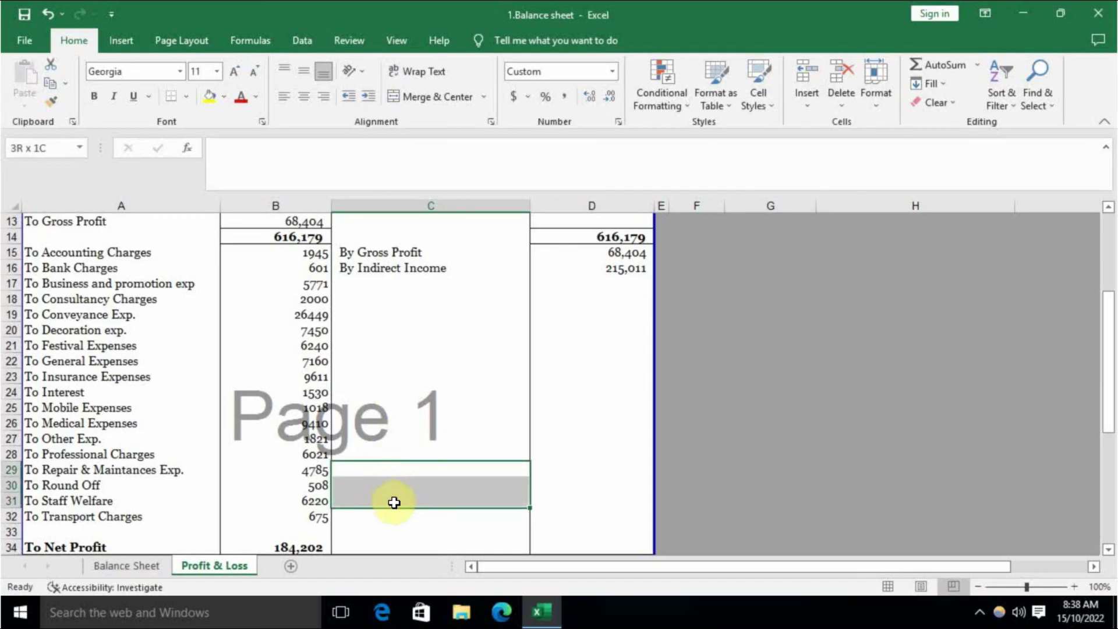
left_click_drag(368, 298, 400, 377)
left_click_drag(384, 470, 388, 516)
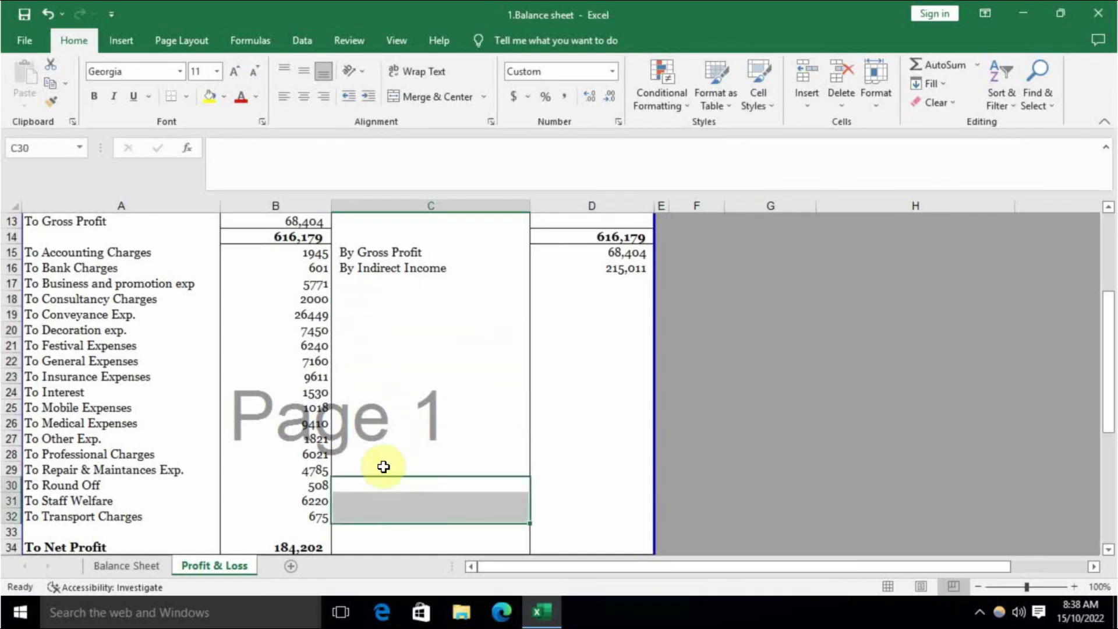
left_click_drag(367, 314, 381, 333)
scroll(385, 379, "up", 4)
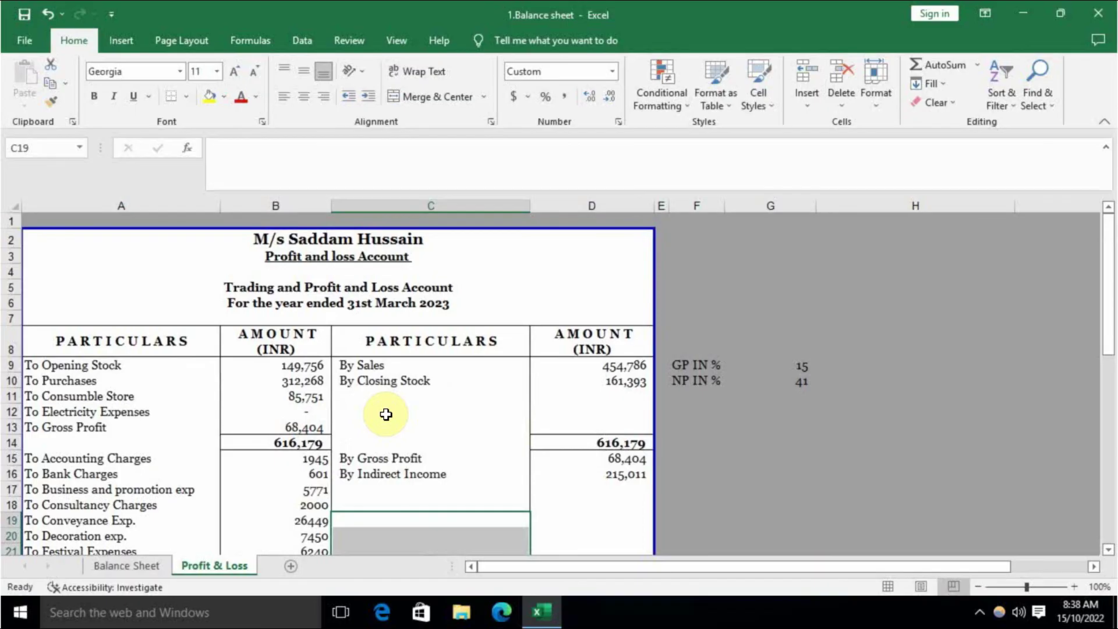
left_click(386, 414)
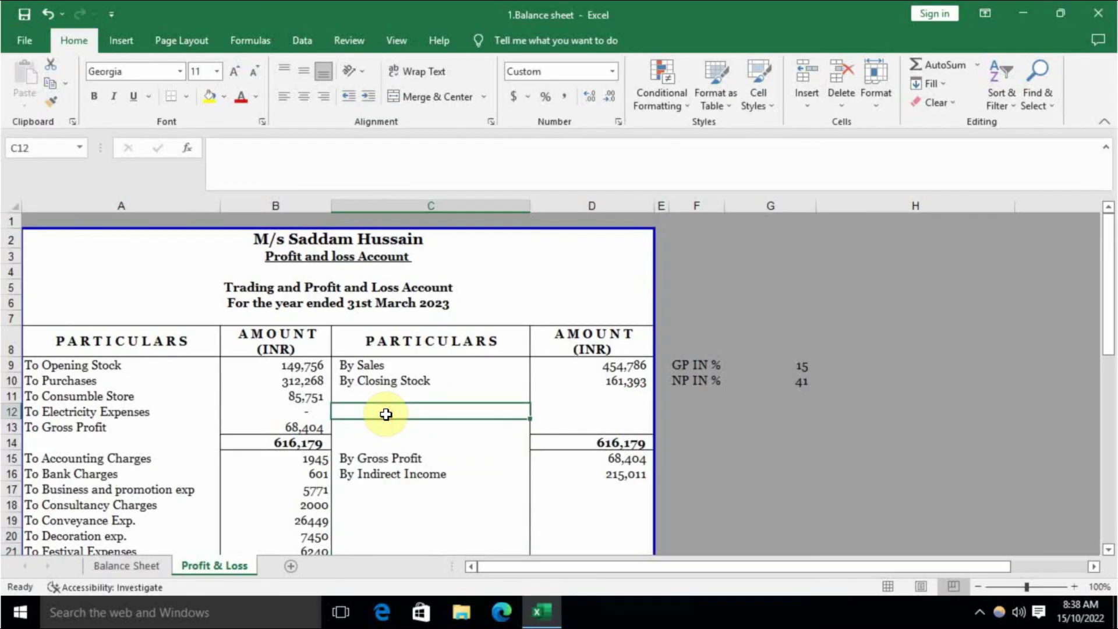
Look over the Balance Sheet's heading and capital account, and return to the Profit & Loss sheet's closing totals and signature block
left_click(152, 568)
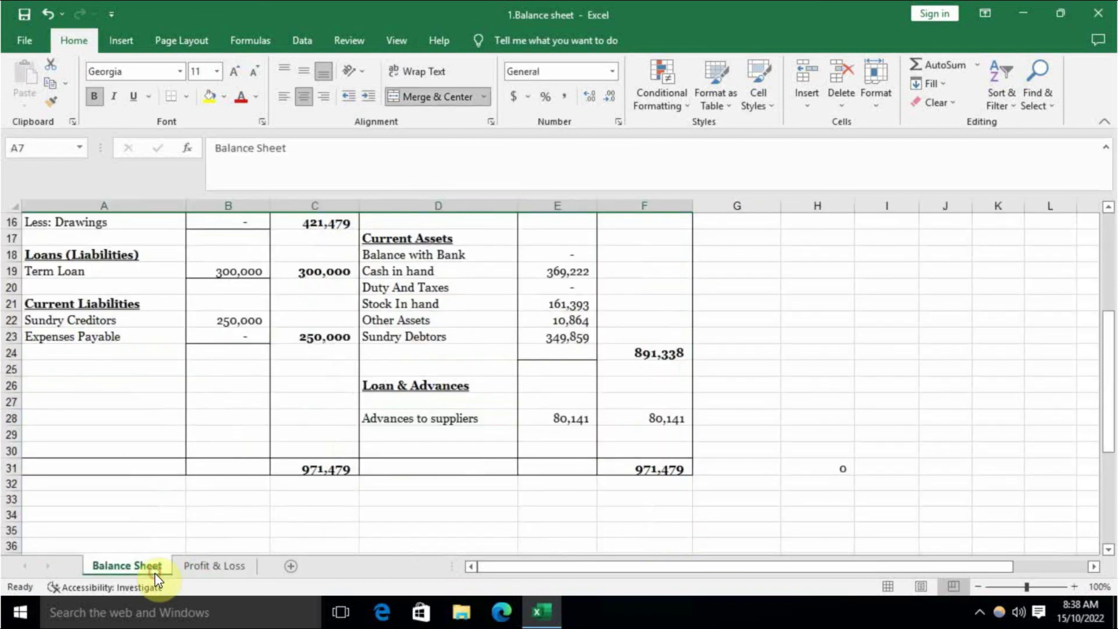
left_click(267, 520)
scroll(266, 518, "up", 5)
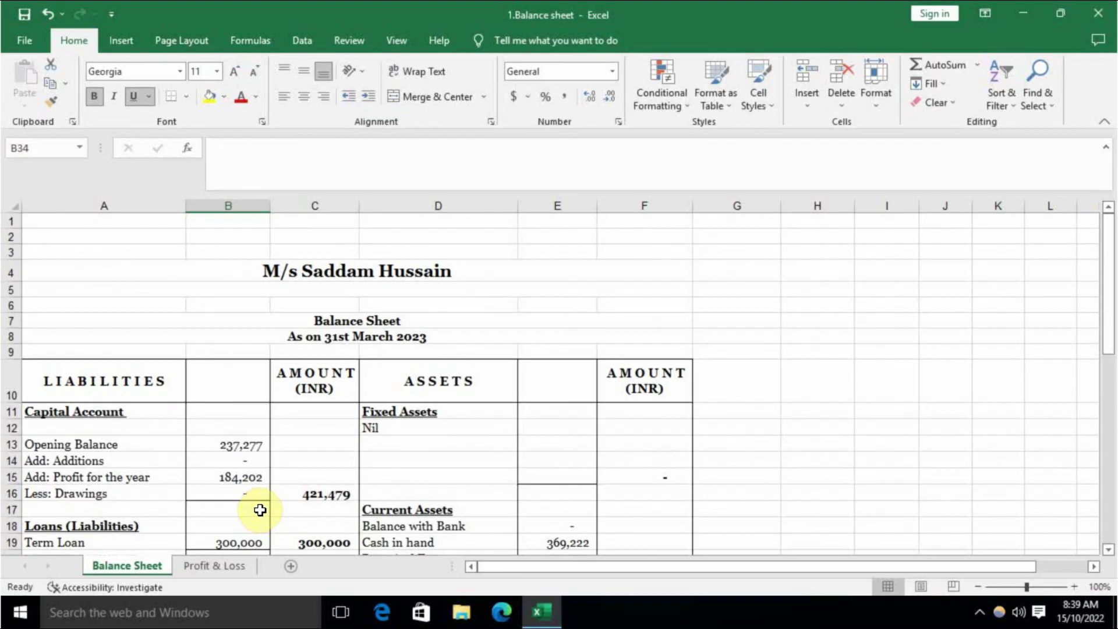
key("ctrl+Page_Down")
scroll(428, 475, "down", 2)
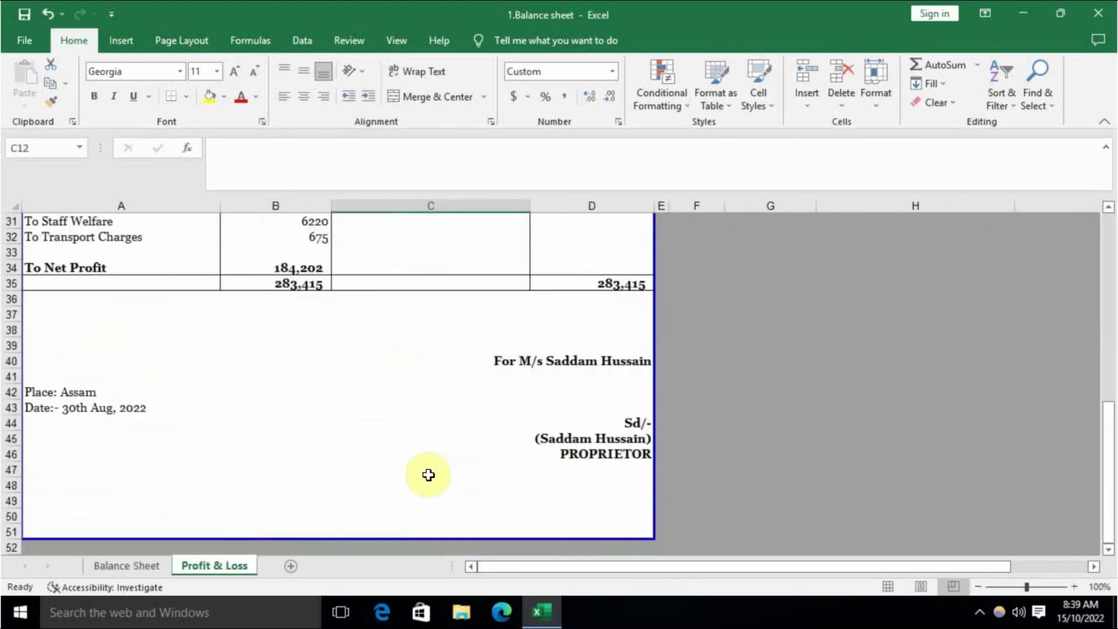